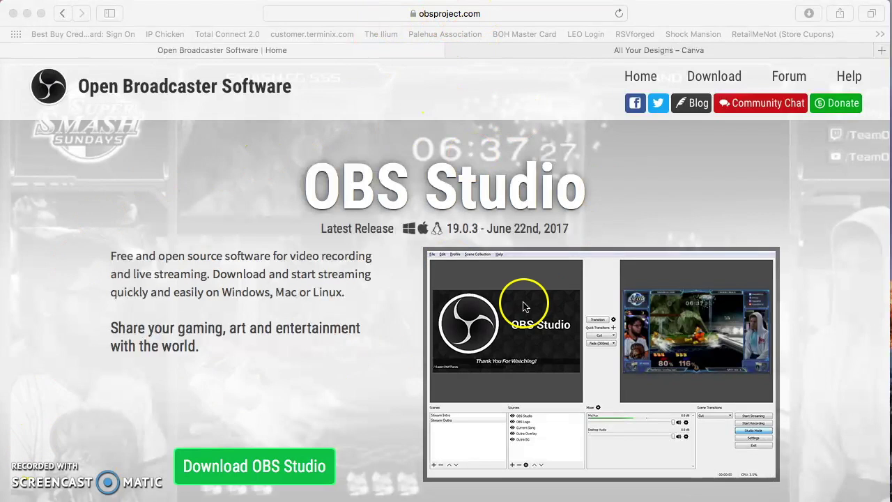
Show the OBS Studio download options for Windows, OSX and Linux on obsproject.com.
left_click(195, 479)
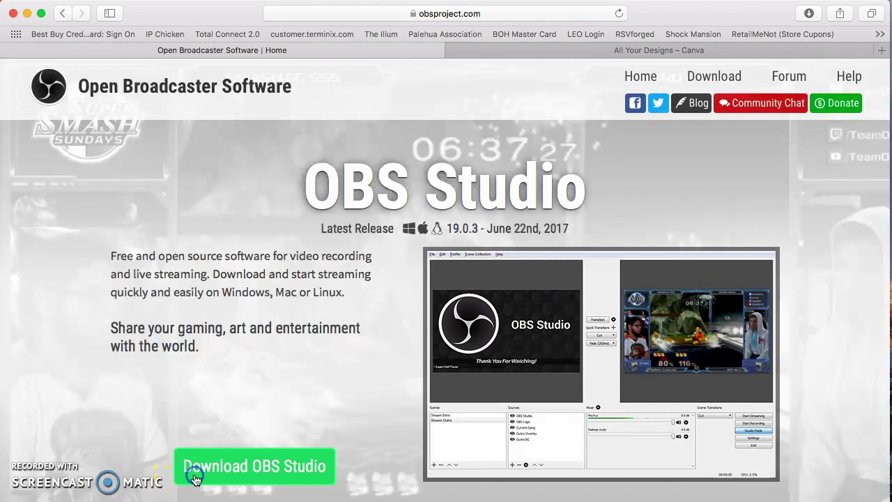
scroll(265, 414, "down", 5)
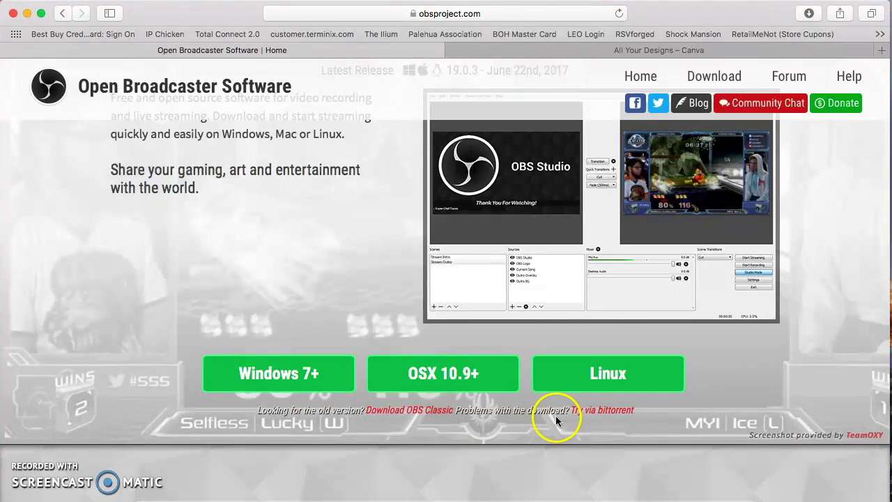
Launch OBS Studio and start a Video Capture Device source named after the host.
mouse_move(677, 497)
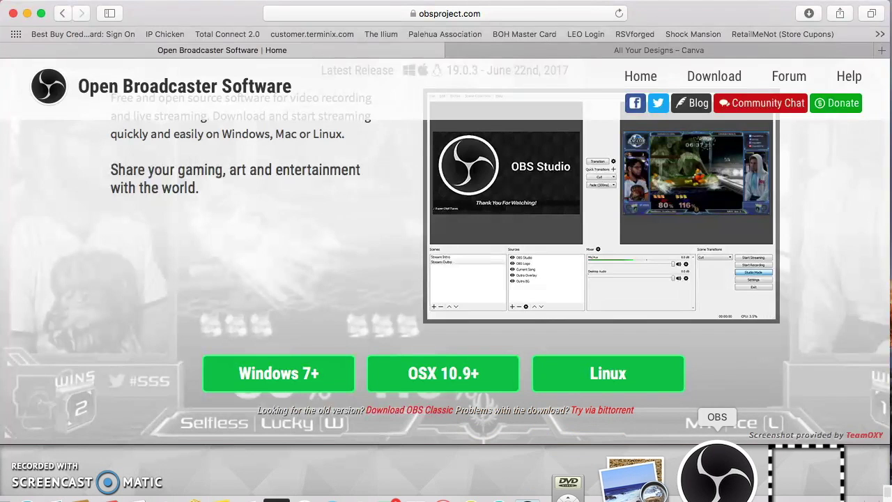
left_click(736, 499)
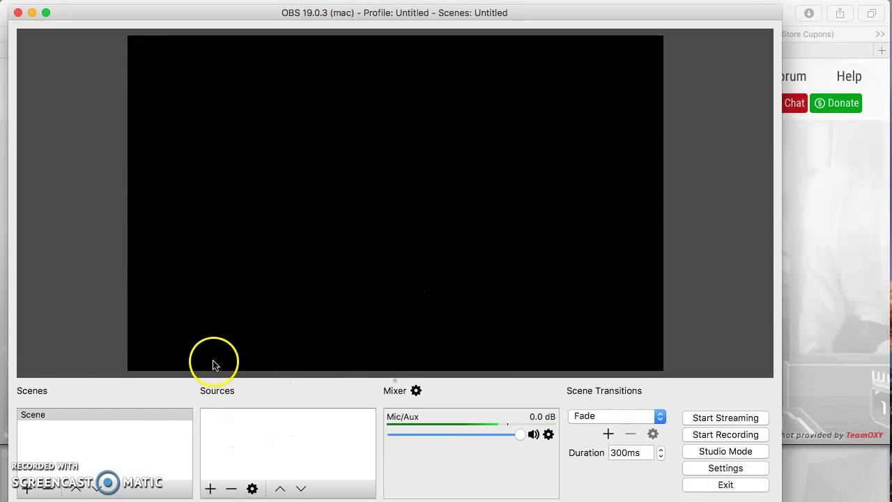
left_click(210, 488)
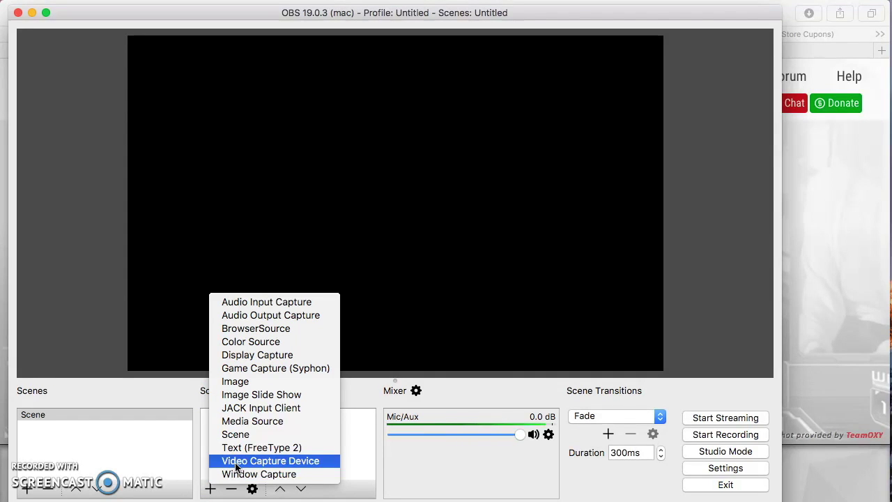
left_click(270, 461)
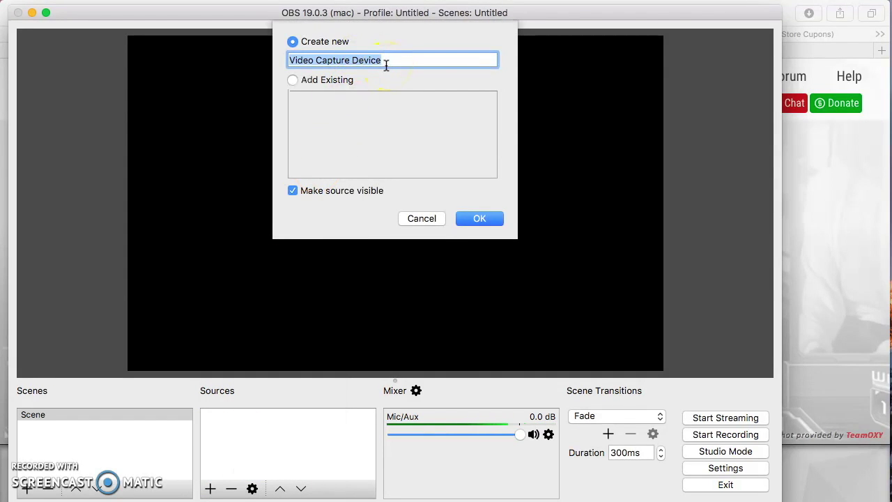
type("Ashlyn's FB Live")
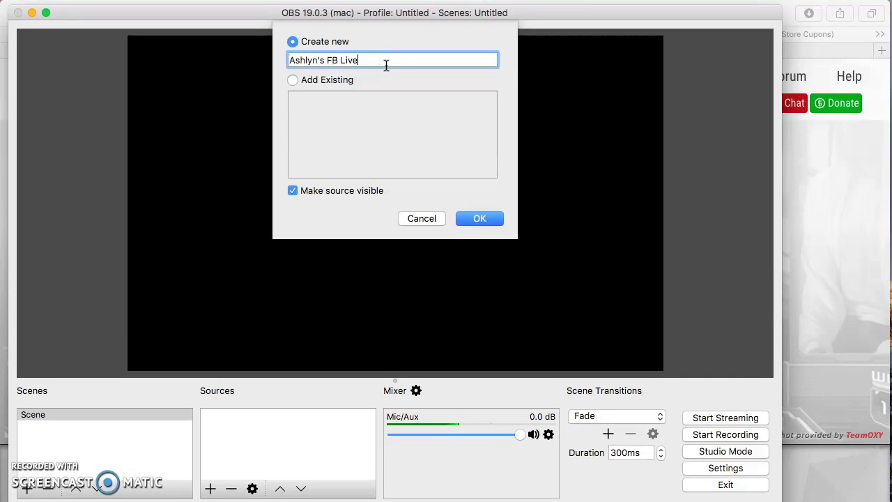
Create the webcam source using FaceTime HD Camera (Built-in) with buffering enabled.
left_click(487, 220)
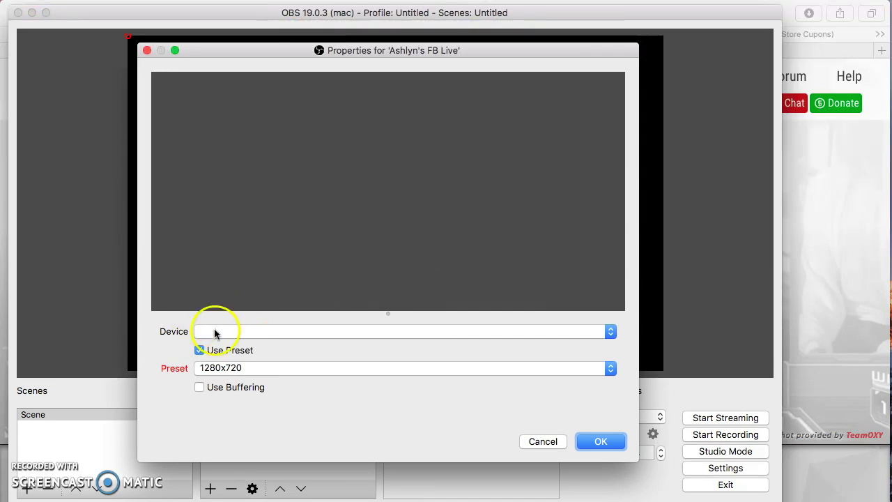
left_click(232, 335)
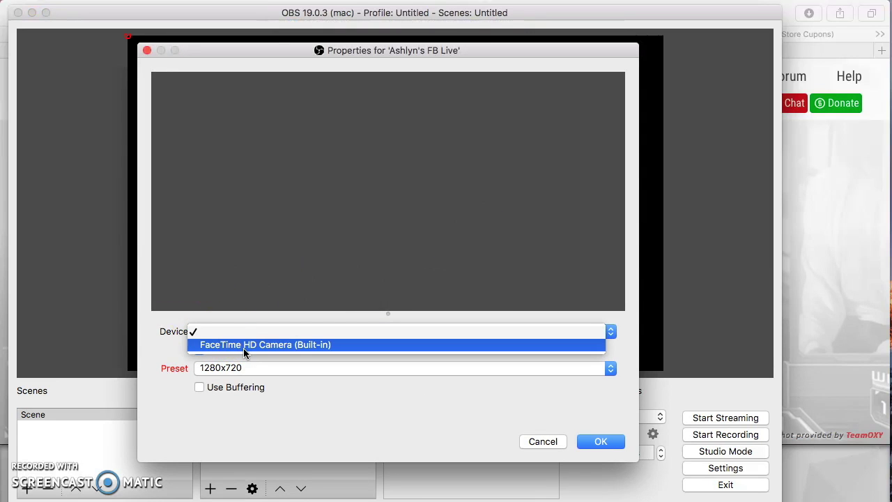
left_click(243, 346)
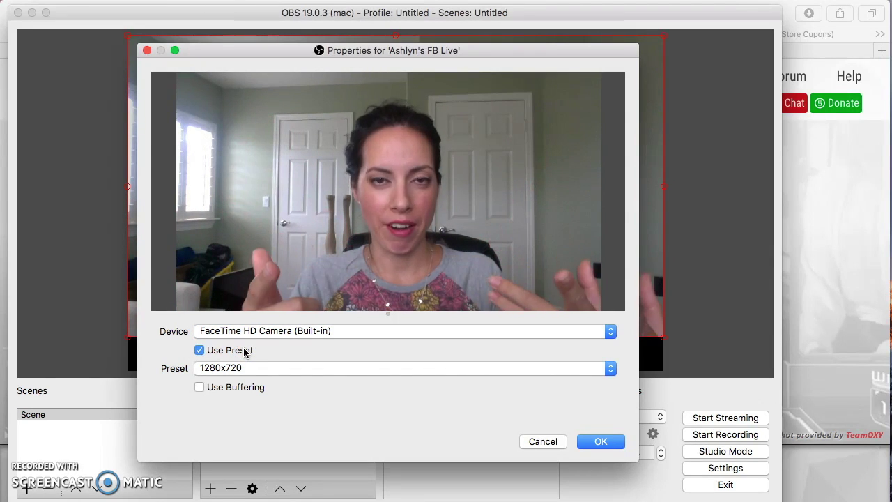
left_click(214, 389)
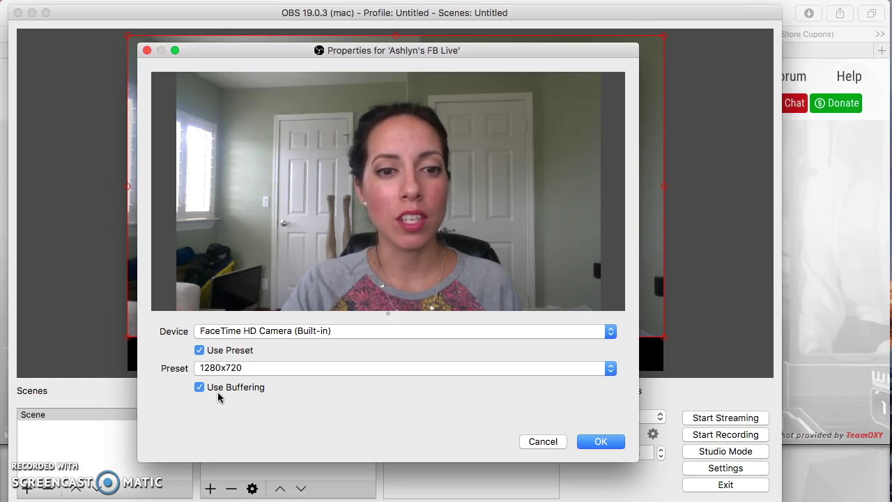
left_click(603, 441)
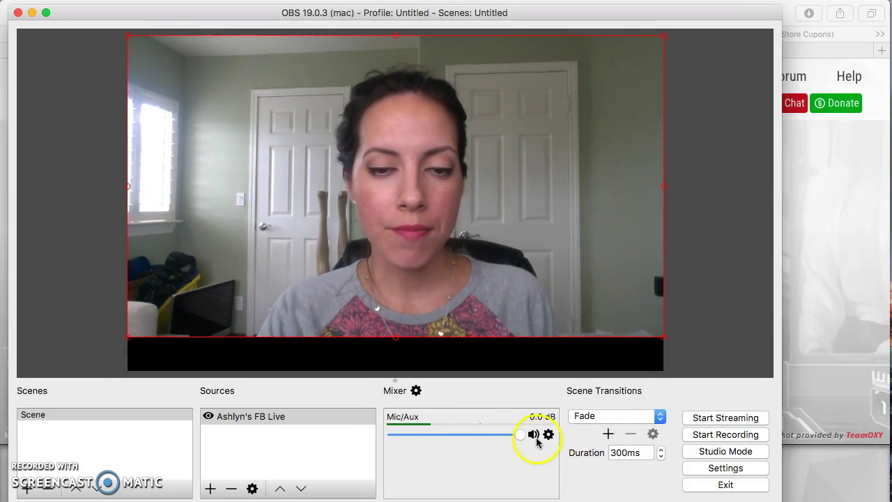
Add an Audio Input Capture source on the Built-in Microphone, then return to Safari.
left_click(211, 488)
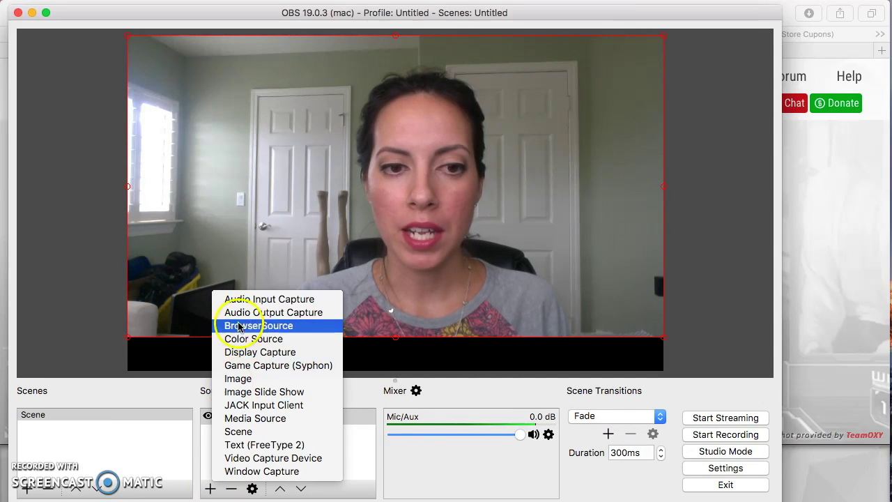
left_click(250, 304)
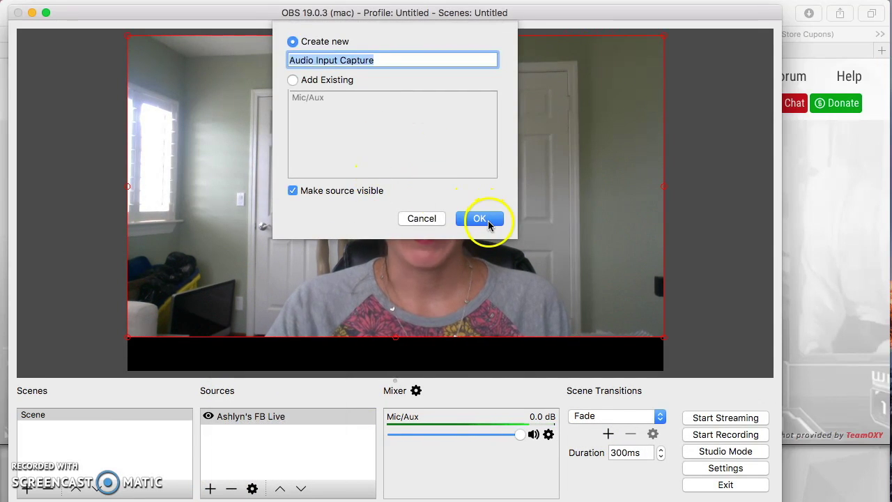
left_click(481, 218)
left_click(259, 331)
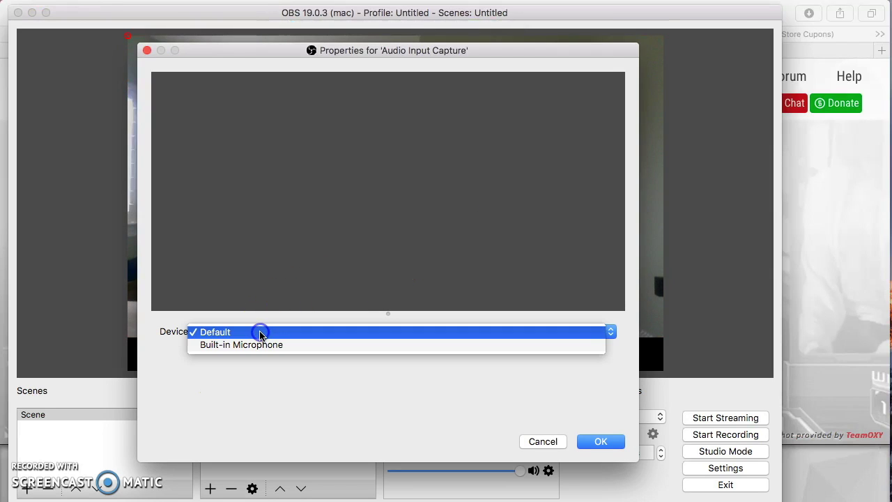
left_click(258, 344)
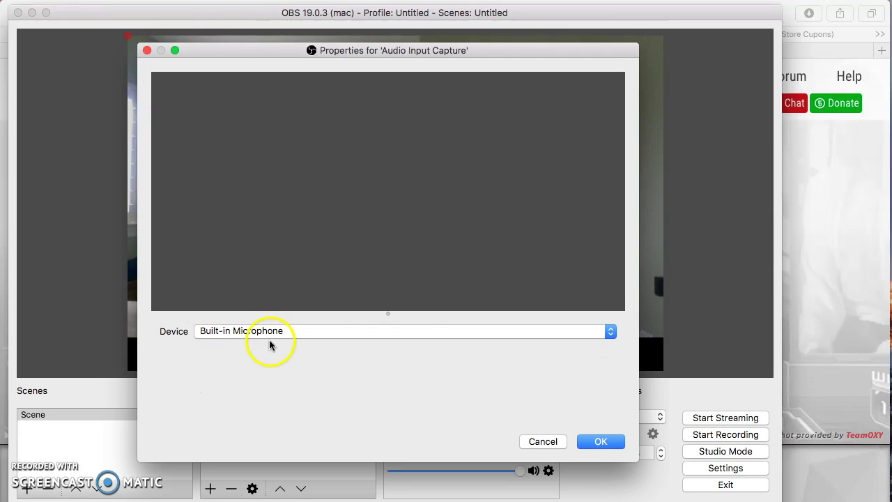
left_click(604, 442)
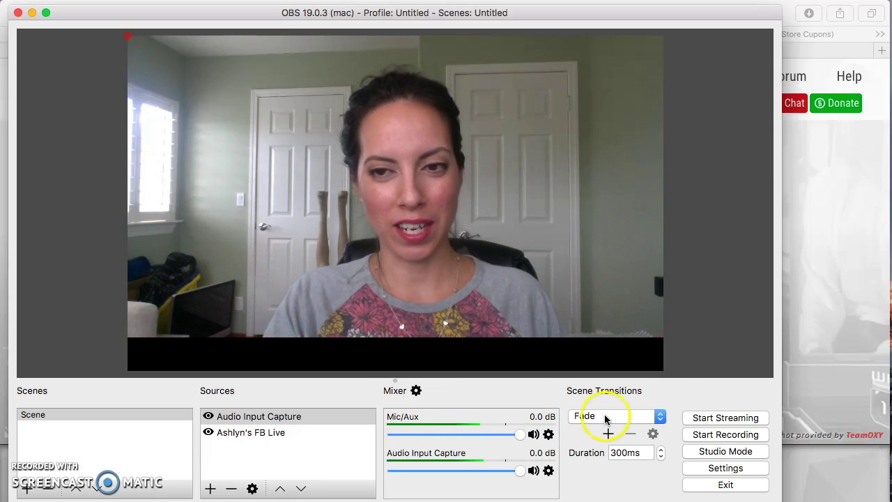
left_click(854, 309)
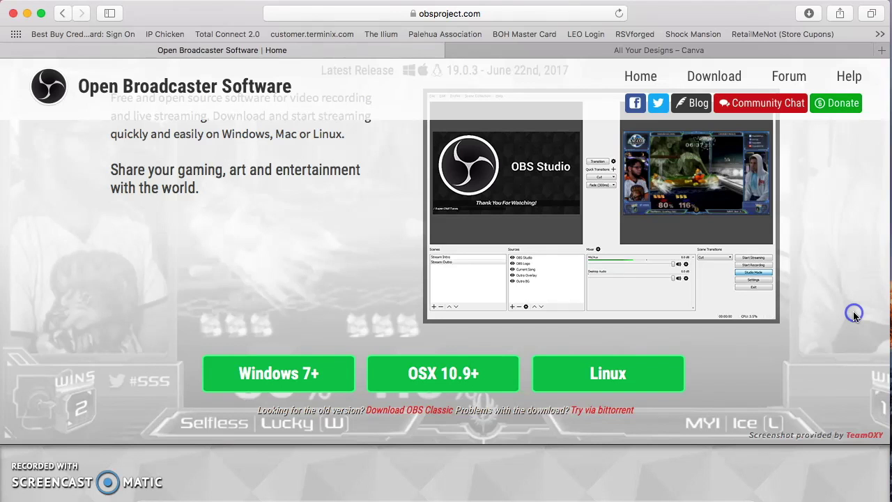
Review the NEW TODAY price sidebar design in Canva, then go back to All Your Designs.
left_click(658, 47)
scroll(722, 327, "down", 5)
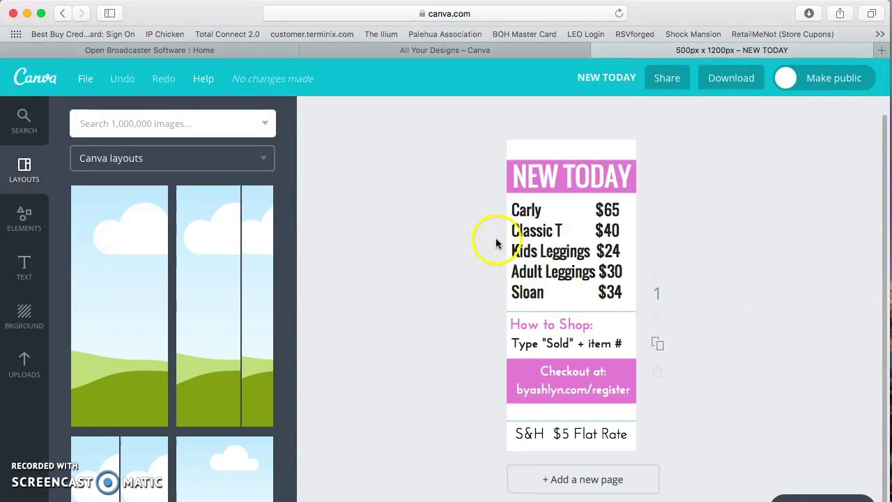
scroll(498, 241, "down", 1)
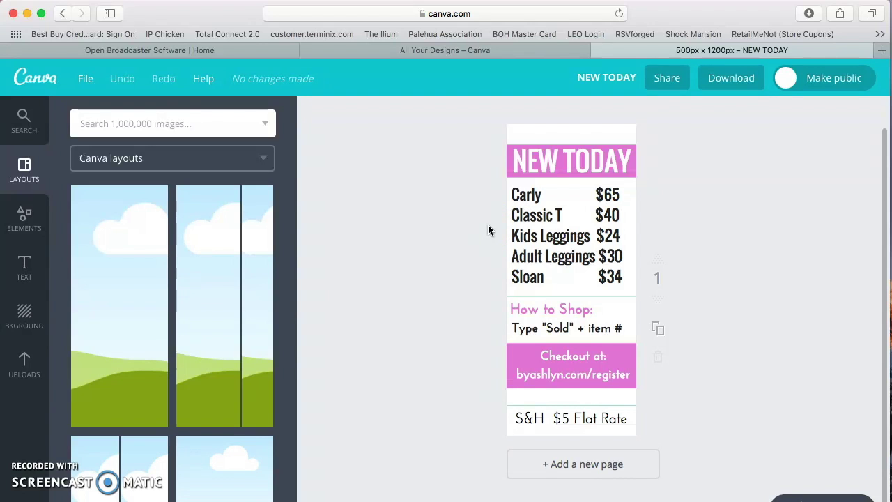
mouse_move(506, 181)
left_mouse_down()
mouse_move(633, 164)
mouse_move(468, 173)
mouse_move(490, 173)
mouse_move(514, 193)
mouse_move(519, 282)
mouse_move(548, 243)
mouse_move(619, 199)
mouse_move(621, 277)
mouse_move(563, 269)
mouse_move(566, 283)
mouse_move(528, 329)
mouse_move(555, 338)
left_mouse_up()
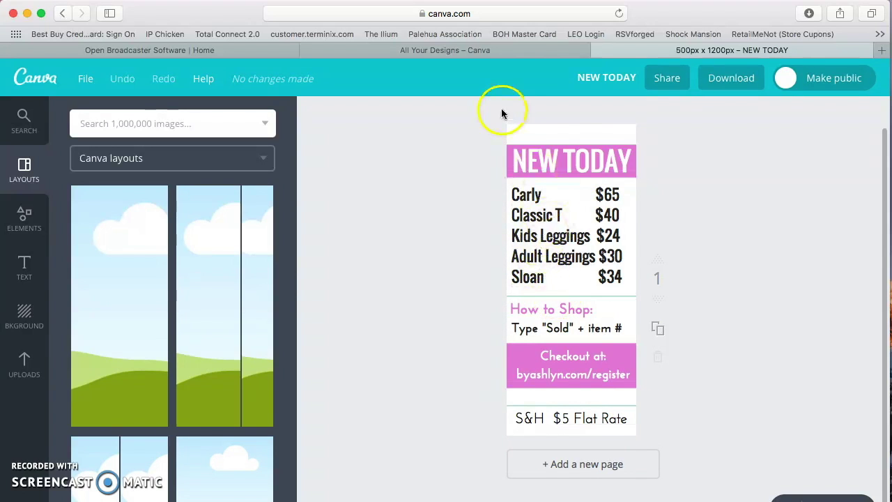
left_click(512, 51)
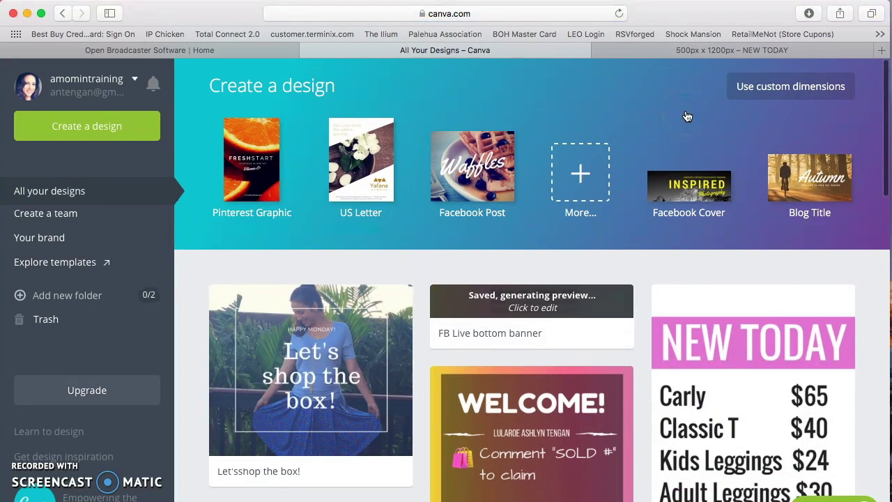
Create a new custom-size Canva design of 500 × 1200 px.
scroll(687, 117, "down", 1)
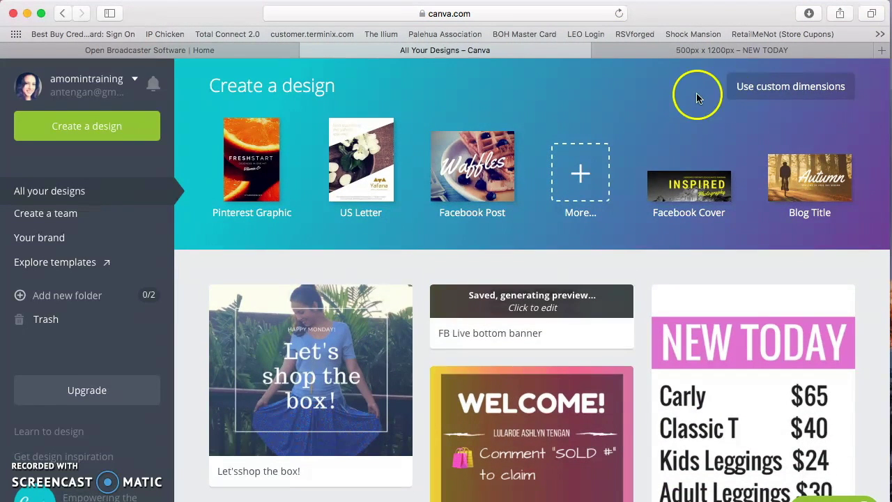
left_click(761, 91)
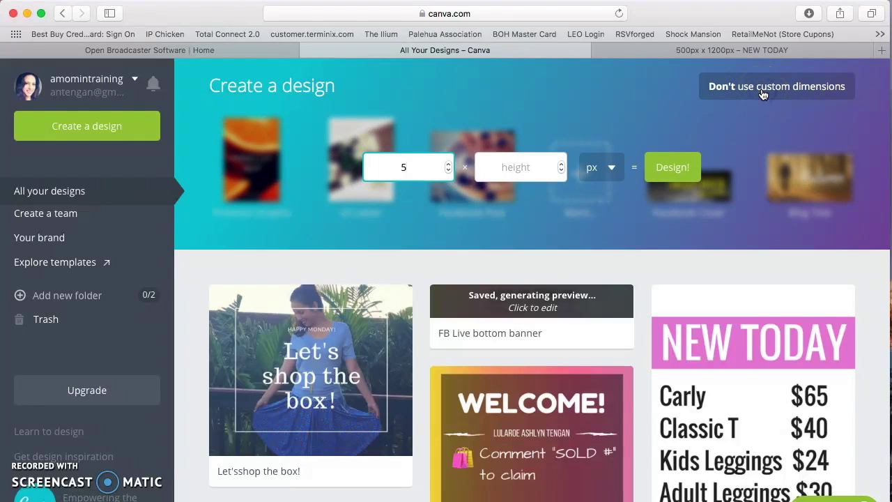
key("Tab")
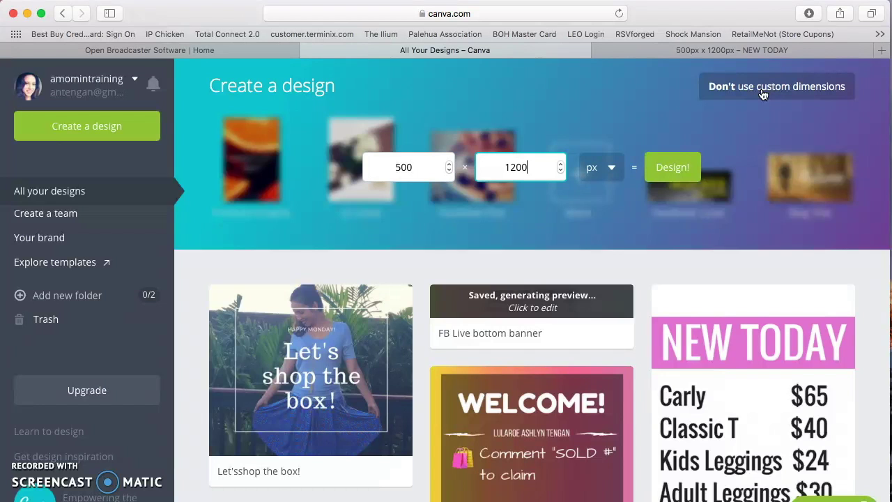
left_click(682, 176)
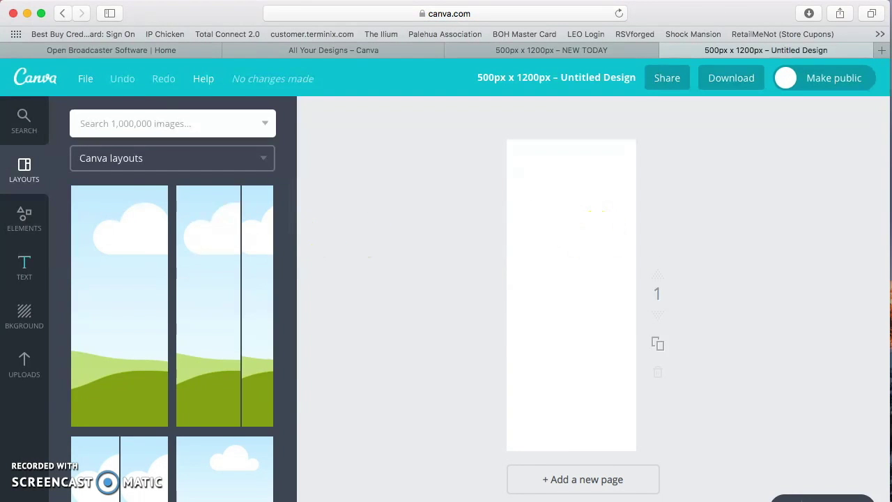
Add a square shape and stretch it into a full-width bar near the top of the page.
left_click(27, 230)
left_click(94, 272)
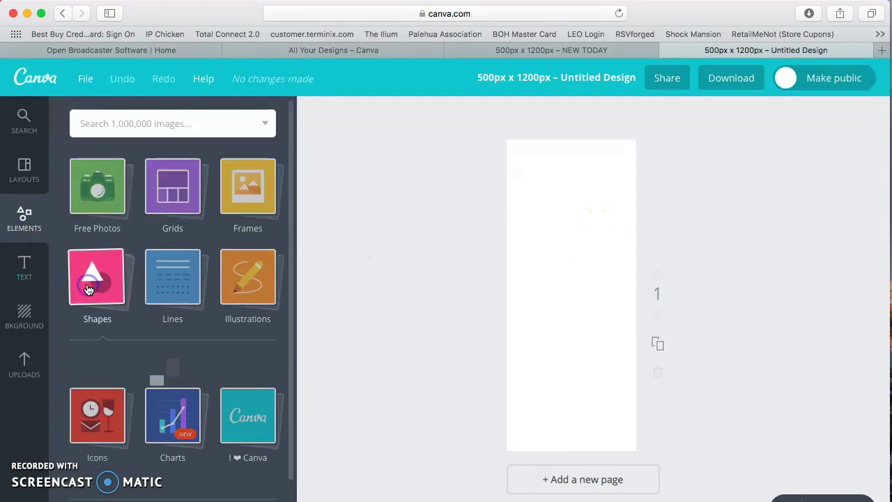
scroll(145, 339, "down", 2)
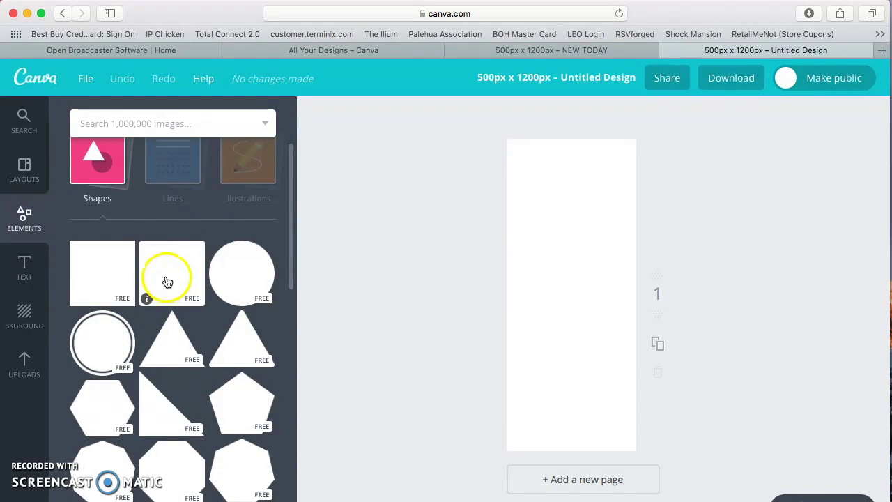
left_click(115, 259)
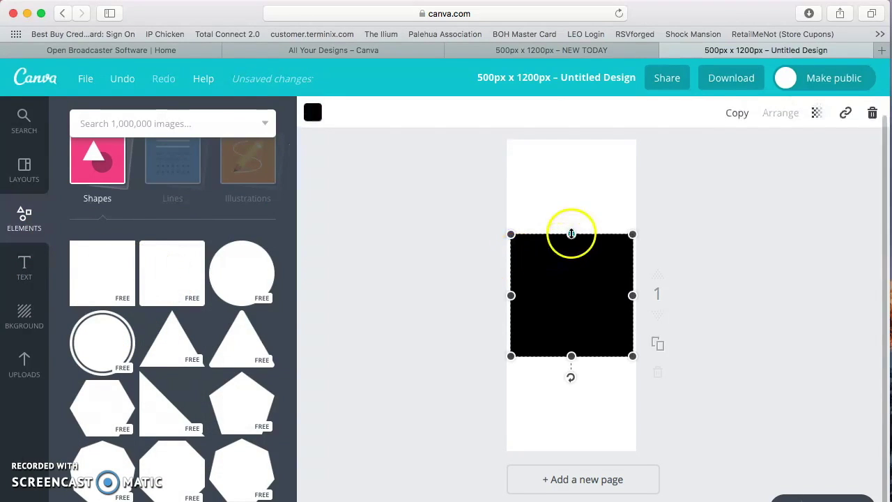
left_click_drag(571, 232, 568, 183)
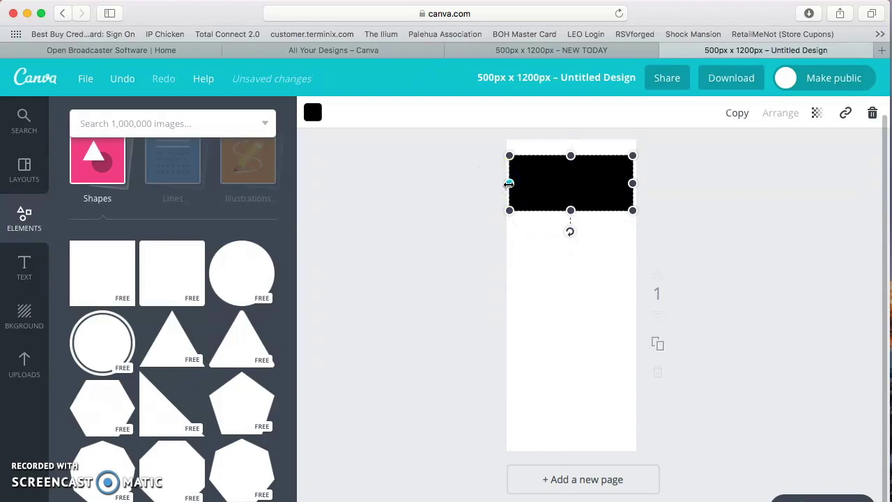
left_click_drag(509, 184, 486, 183)
left_click_drag(633, 183, 663, 183)
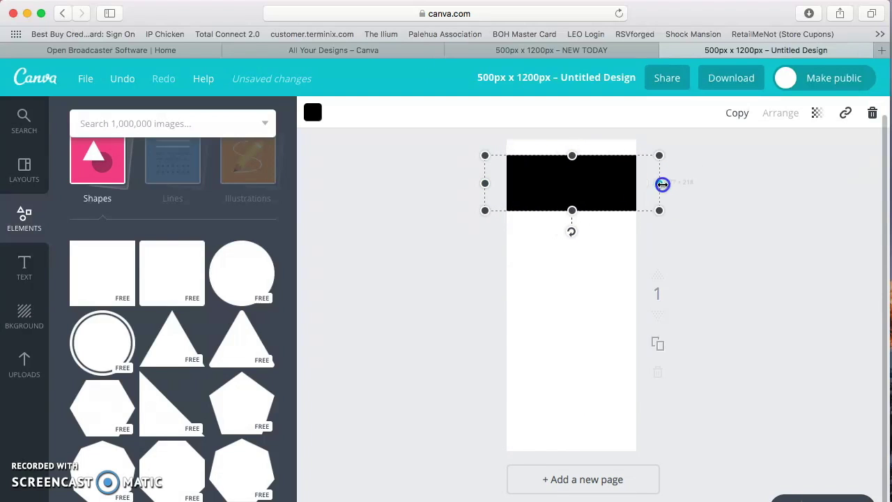
Colour the bar cyan from the default palette.
left_click(313, 116)
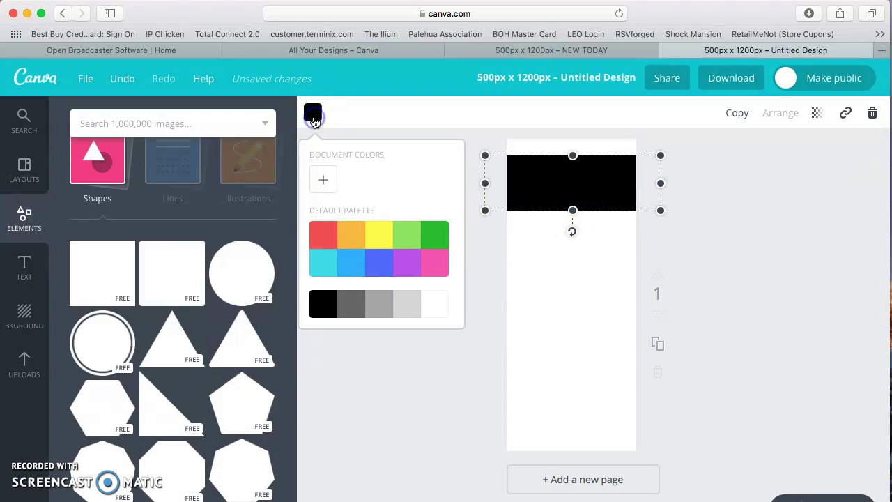
left_click(324, 264)
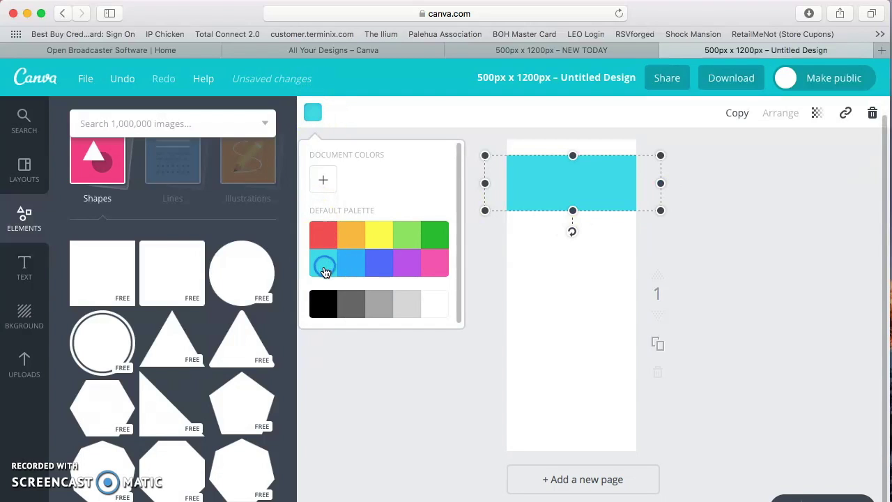
left_click(380, 408)
Add the FLASH SALE text combo and move it onto the cyan band.
left_click(380, 408)
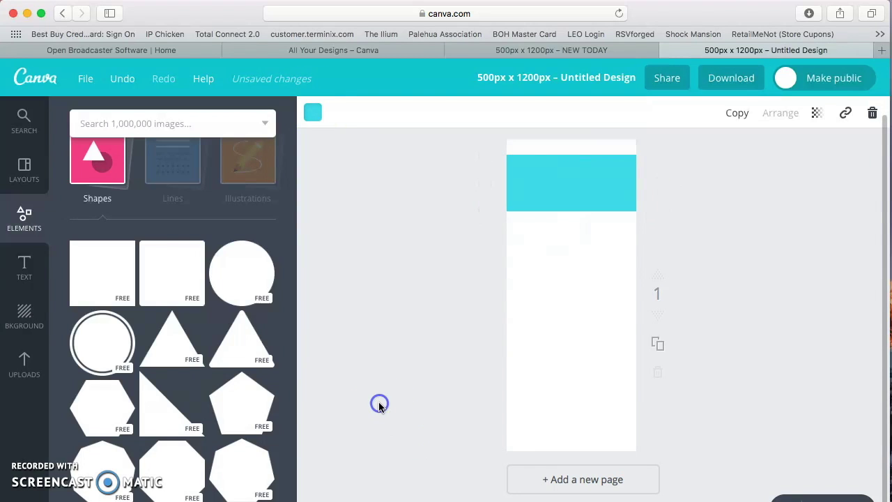
left_click(22, 268)
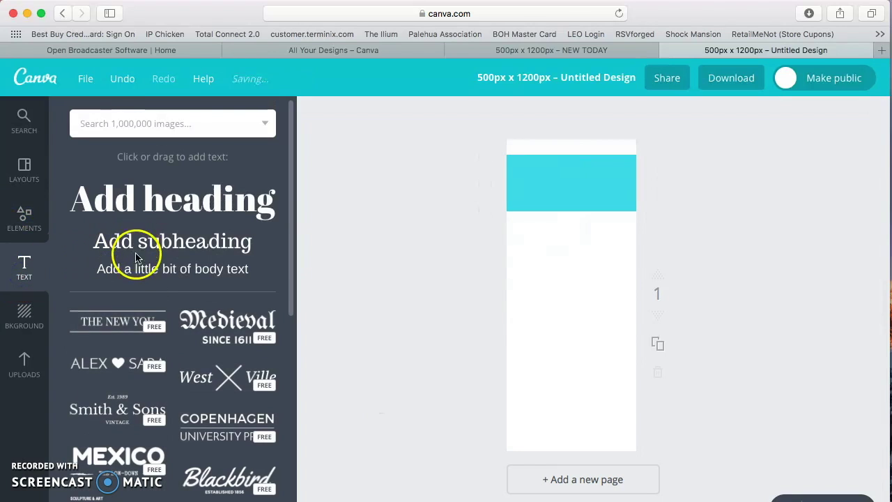
scroll(112, 327, "down", 5)
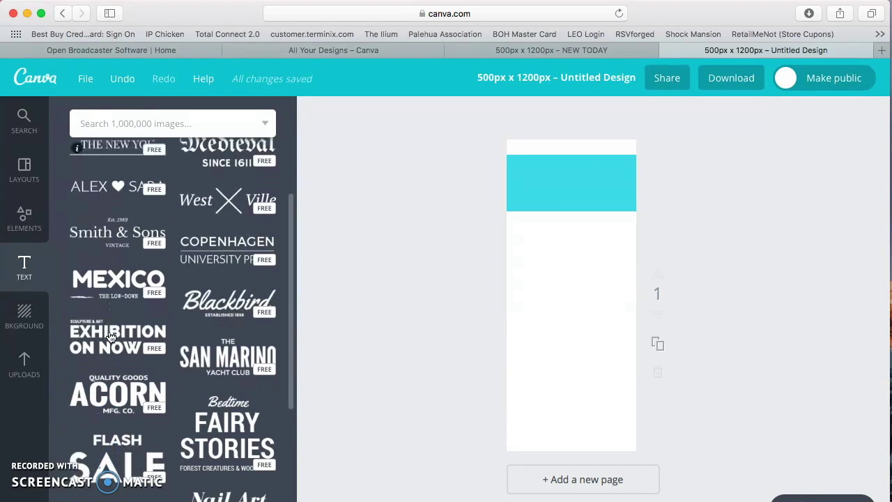
scroll(110, 338, "down", 5)
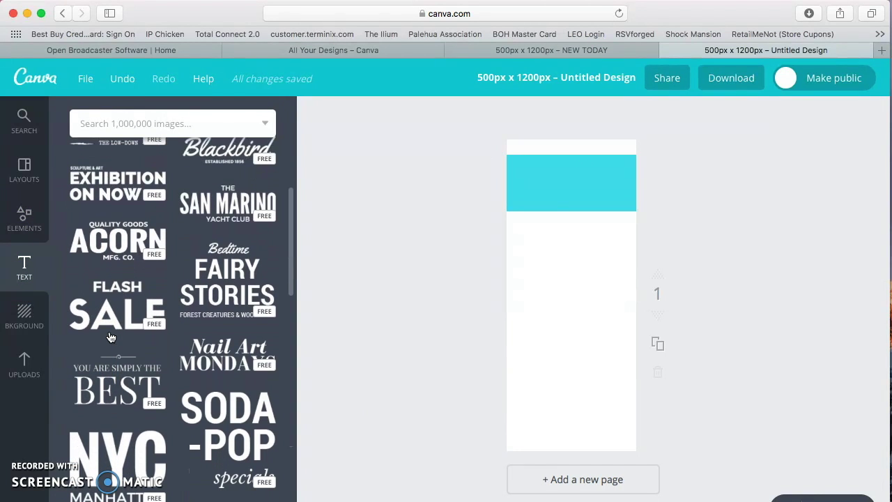
scroll(110, 338, "up", 1)
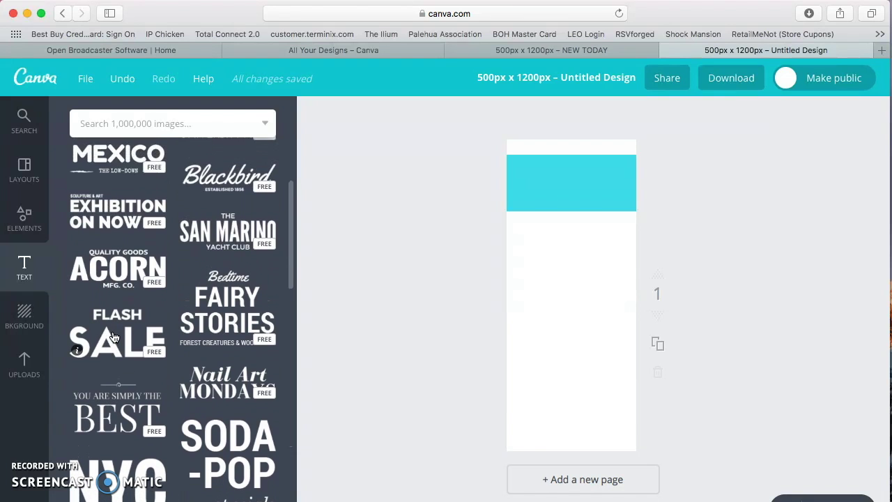
left_click(123, 336)
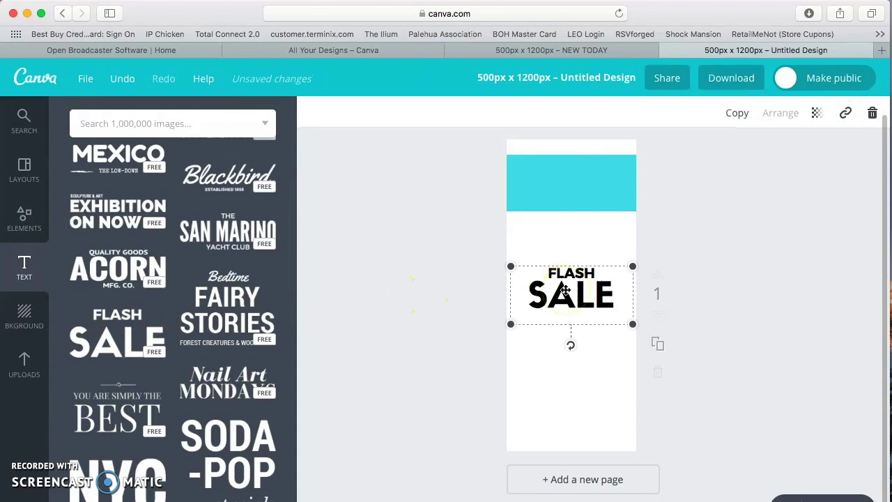
left_click_drag(565, 290, 566, 186)
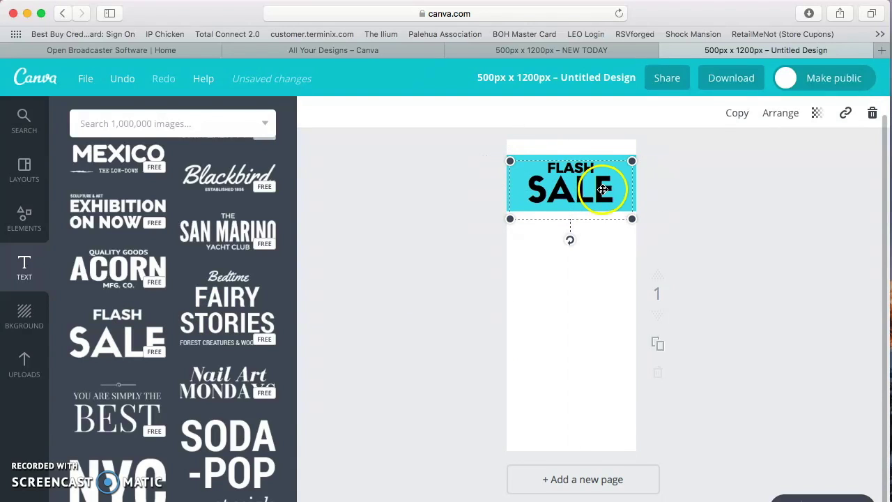
Retype the heading lines as 'shop the' and 'BOX'.
left_click(600, 168)
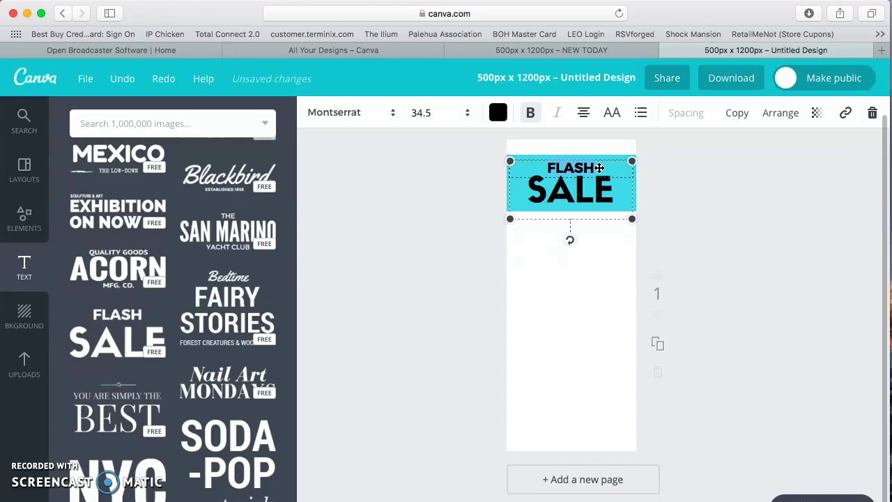
type("s")
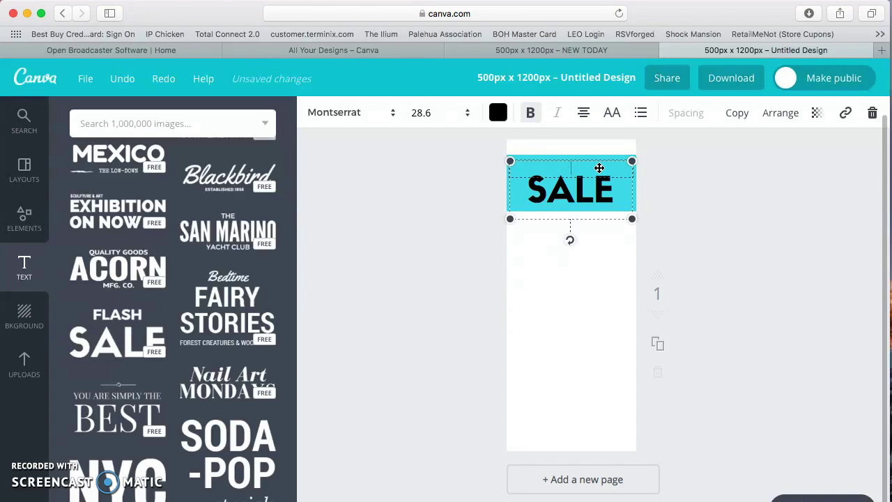
type("hop the")
left_click(608, 169)
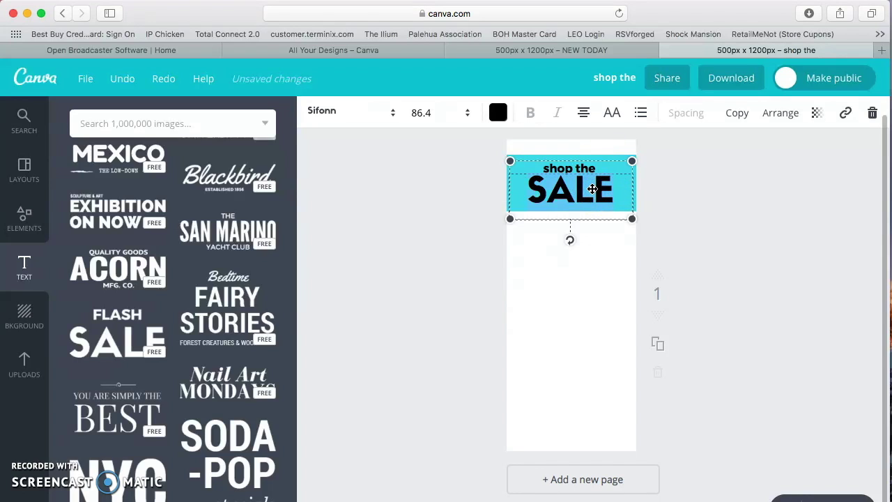
type("BOX")
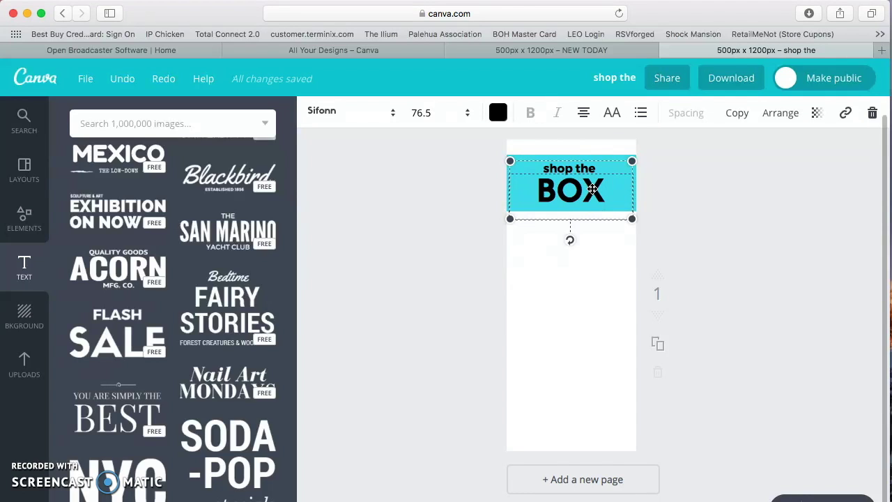
left_click(696, 203)
left_click(166, 286)
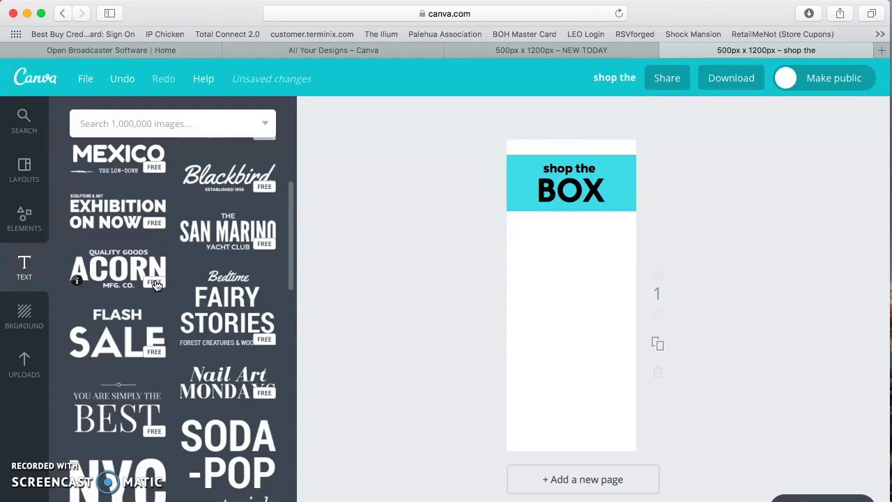
scroll(156, 286, "up", 5)
Add a subheading listing Carly $55, Amelia $65, Perfect T $36 and move it under the banner.
left_click(163, 250)
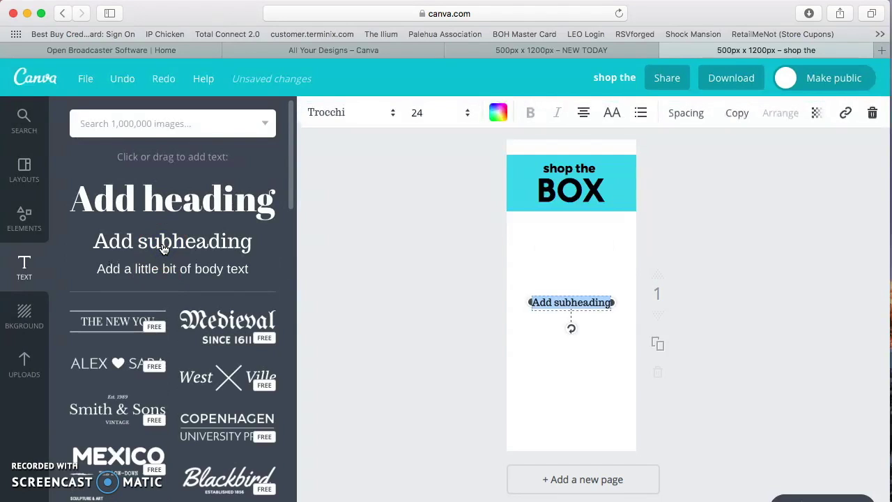
type("c")
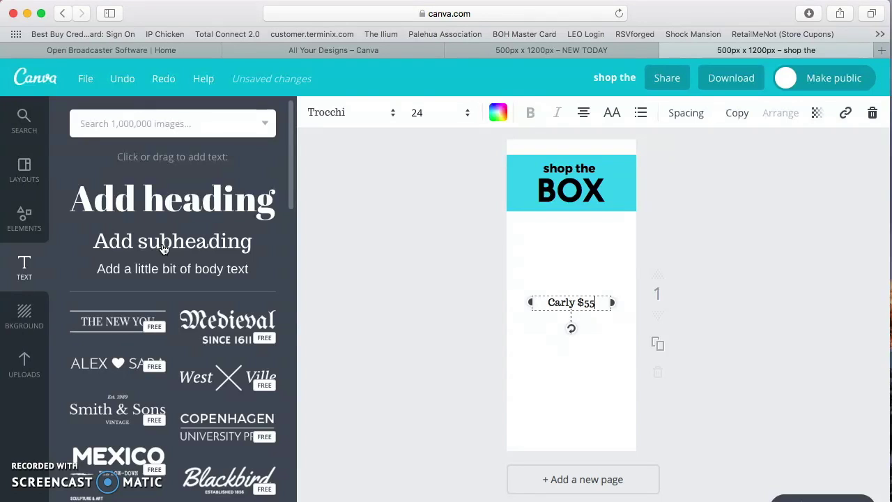
type("arly $55")
key("Return")
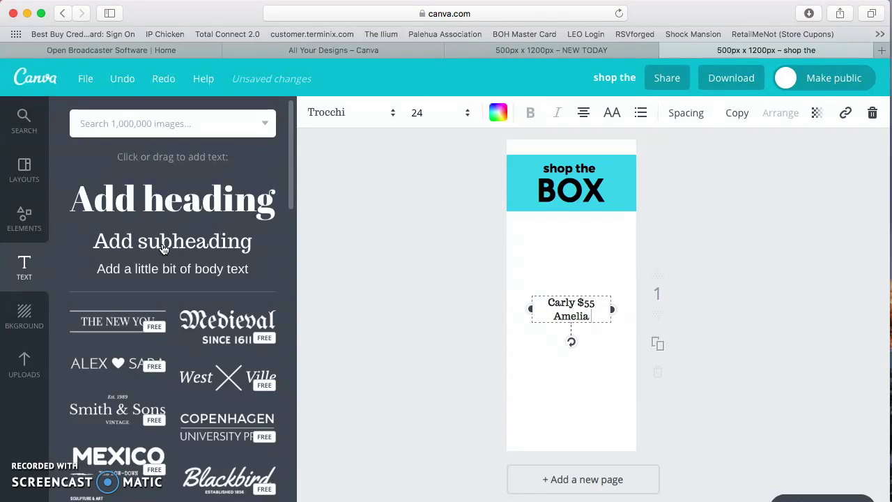
type("Amelia $65")
key("Return")
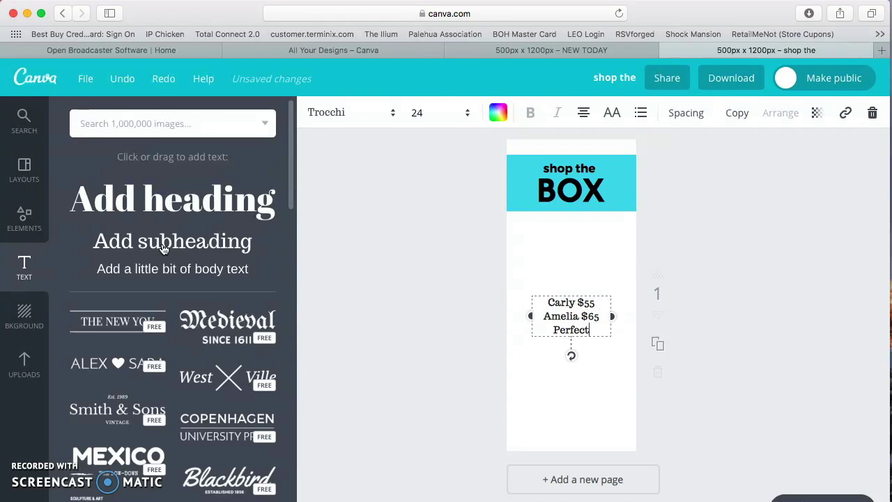
type("Perfect T $36")
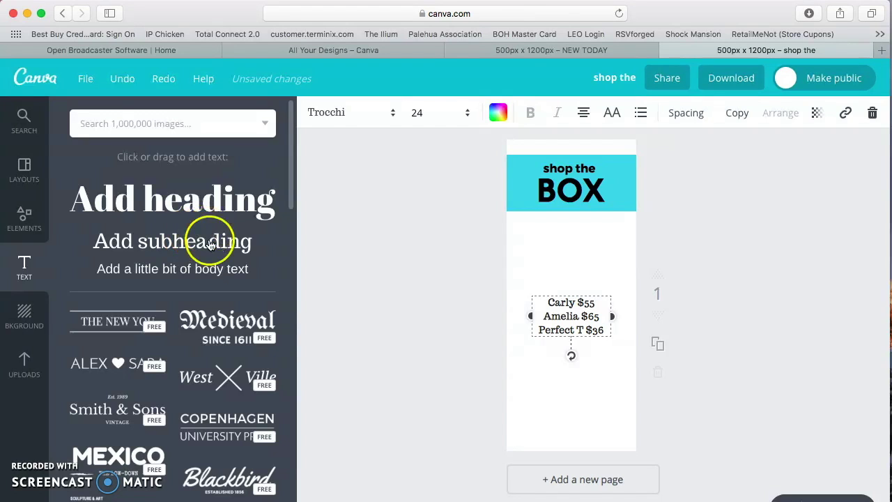
left_click(571, 319)
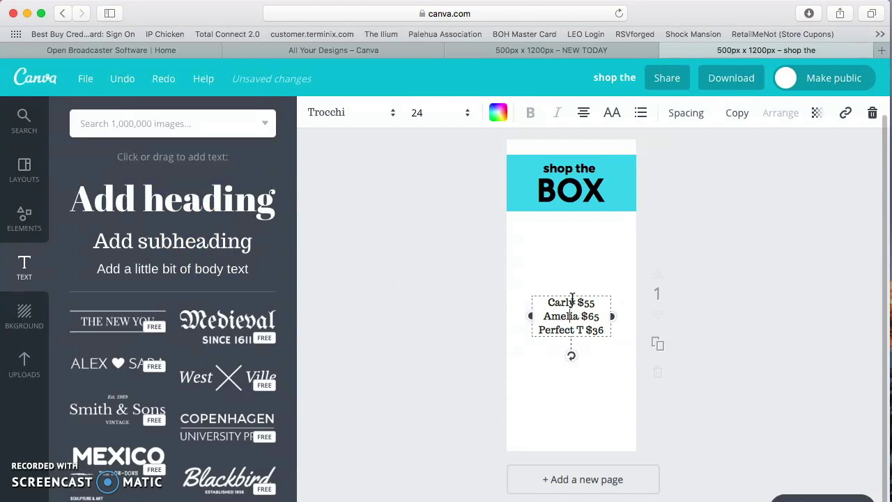
left_click_drag(569, 295, 569, 226)
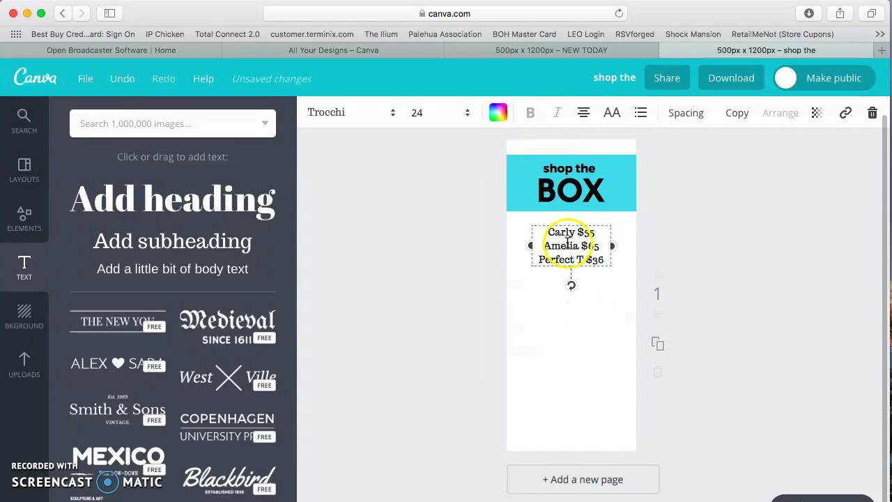
Left-align the price list, widen its box and set the text size to 32.
left_click(584, 113)
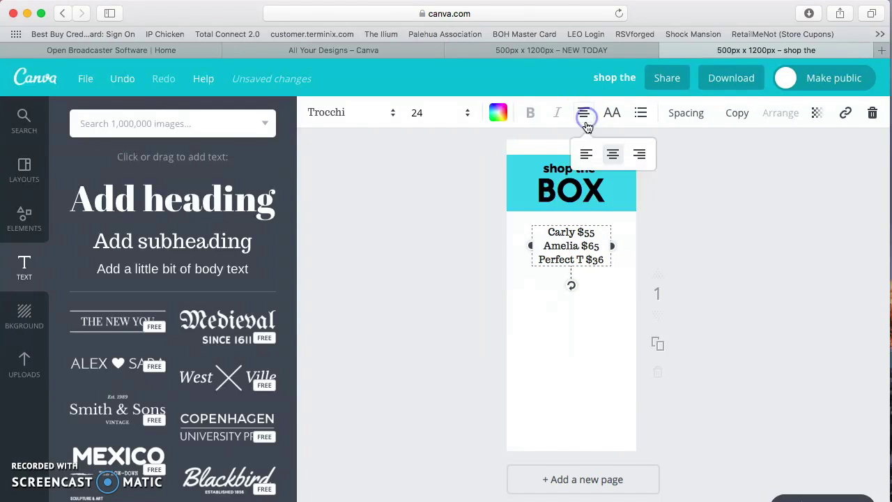
left_click(587, 155)
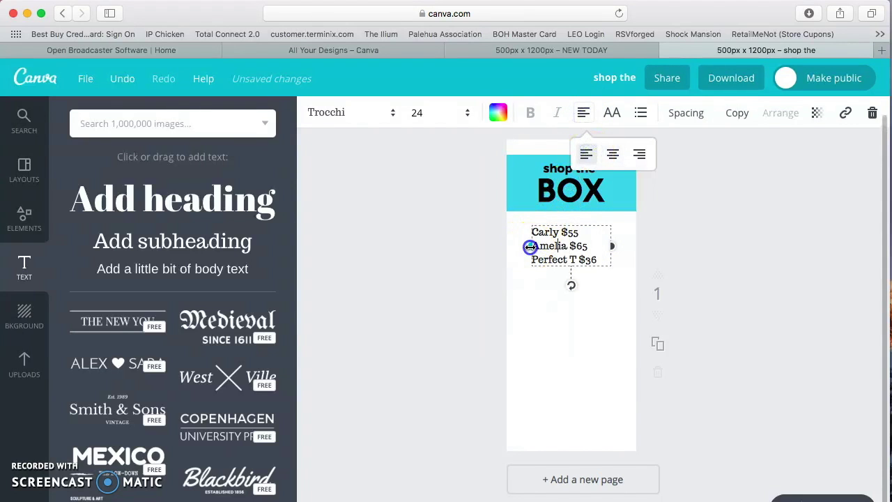
left_click_drag(532, 246, 520, 246)
left_click(439, 113)
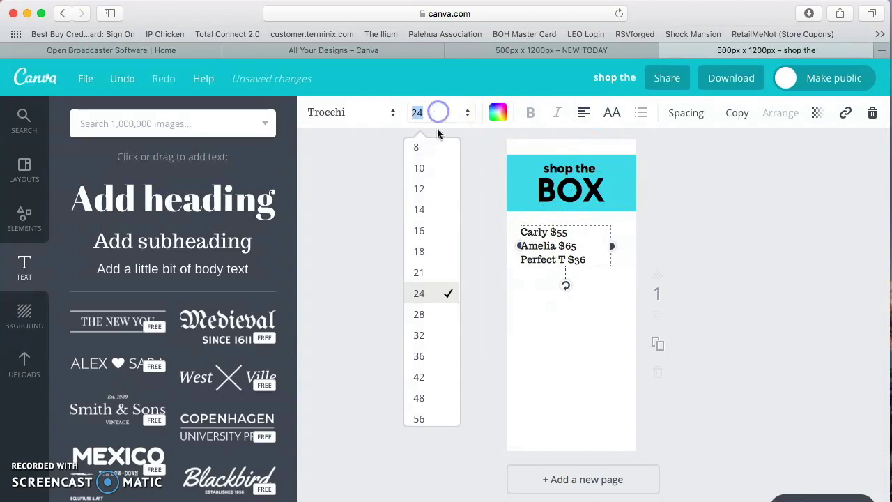
left_click(441, 335)
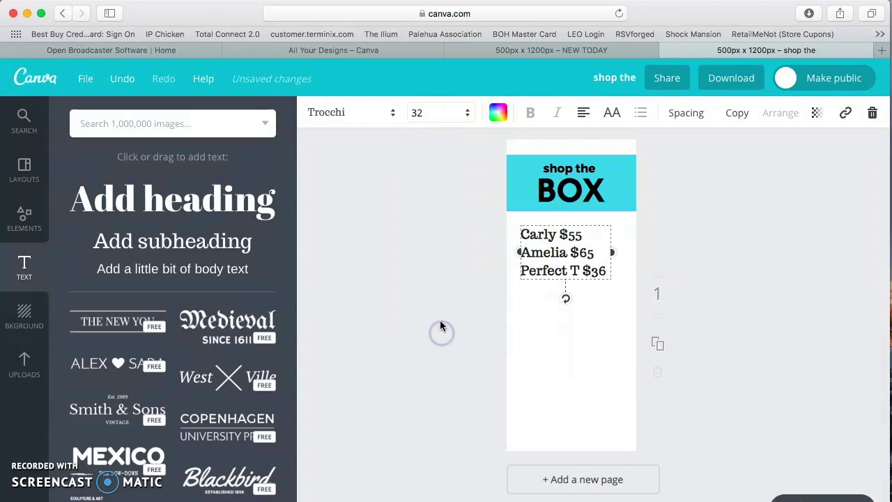
Set the price list font to Montserrat after trying Sifonn and Allura.
left_click(342, 112)
left_click(342, 198)
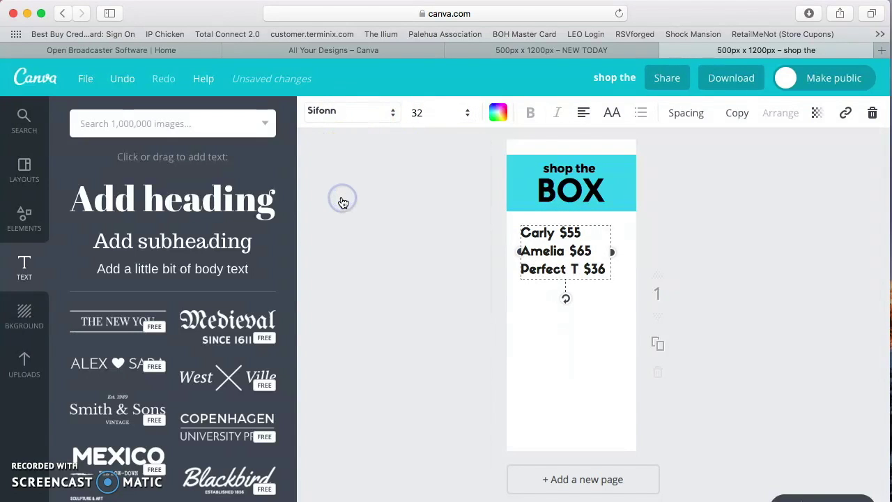
left_click(361, 114)
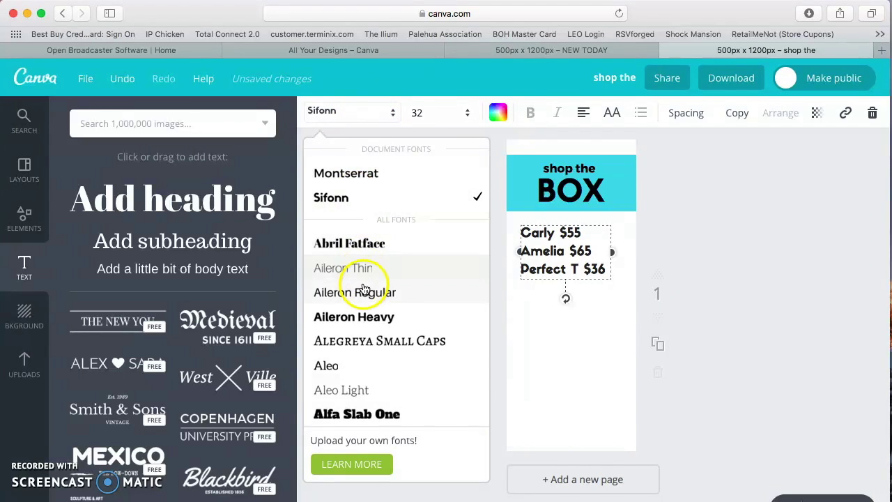
scroll(369, 352, "down", 3)
scroll(348, 341, "up", 1)
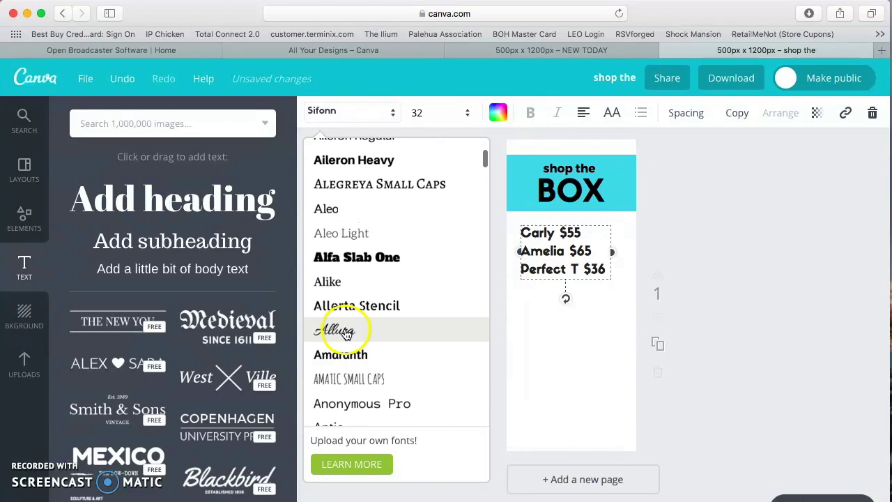
left_click(342, 332)
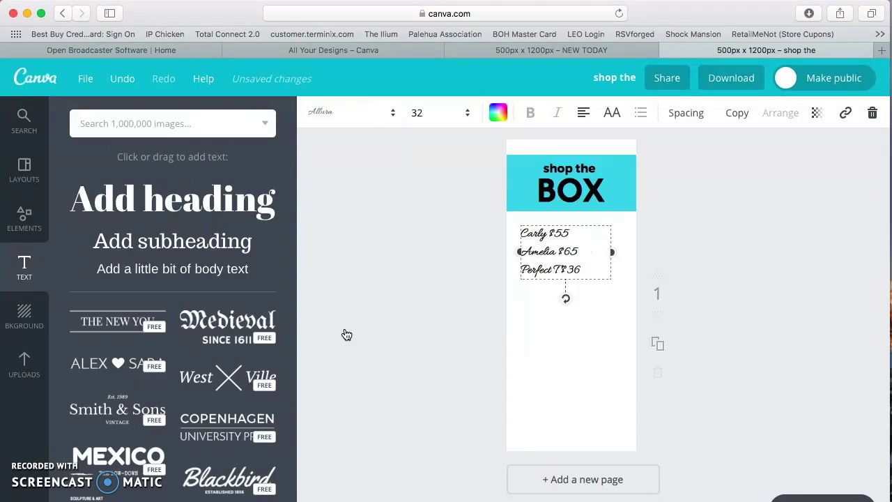
left_click(345, 116)
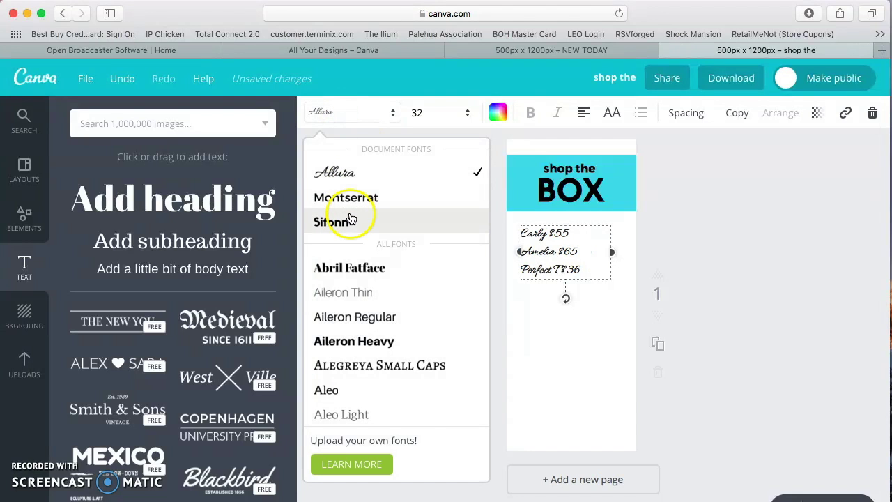
left_click(354, 202)
left_click(458, 273)
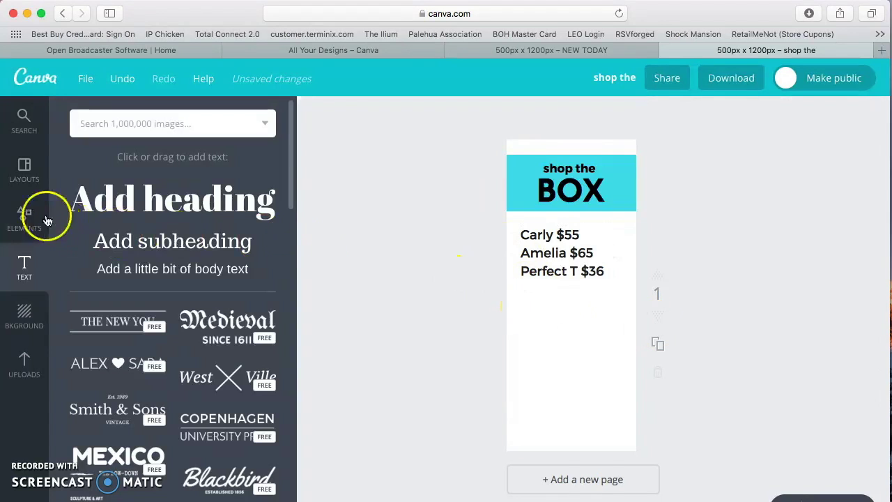
Add a plain line below the price list and stretch it to the page's left and right edges.
left_click(24, 214)
scroll(119, 183, "up", 3)
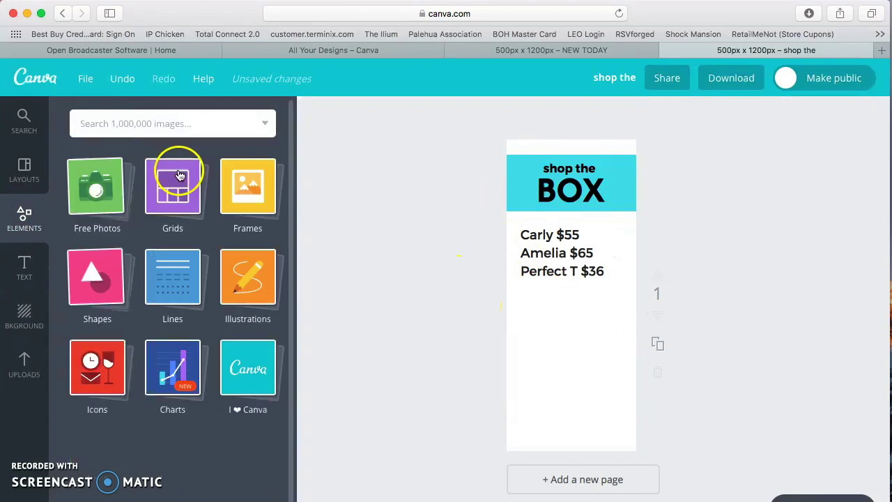
left_click(180, 291)
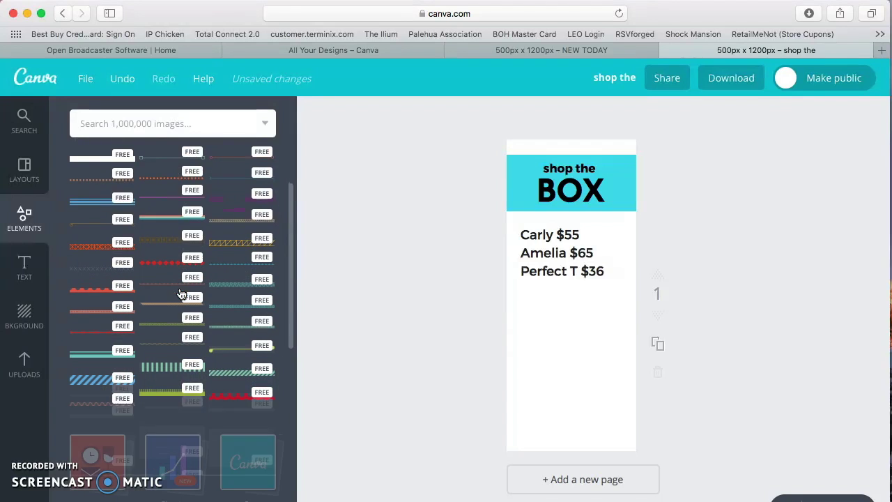
left_click(168, 165)
left_click(168, 165)
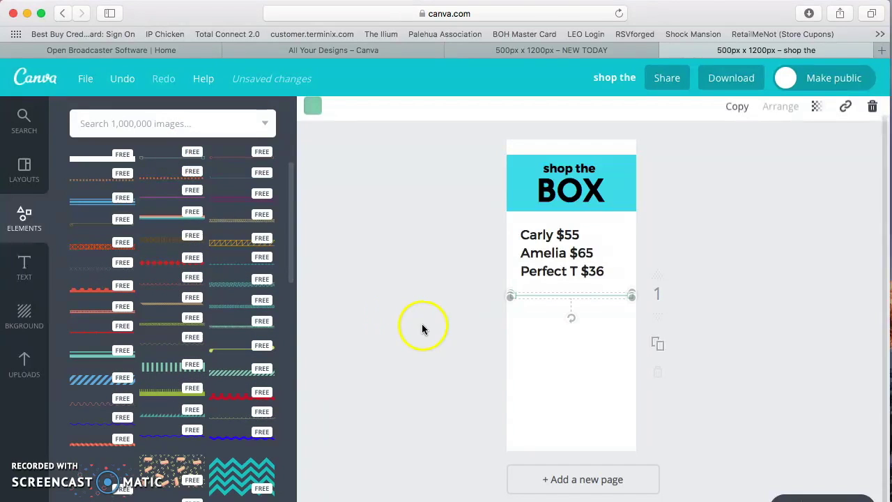
left_click_drag(510, 296, 463, 286)
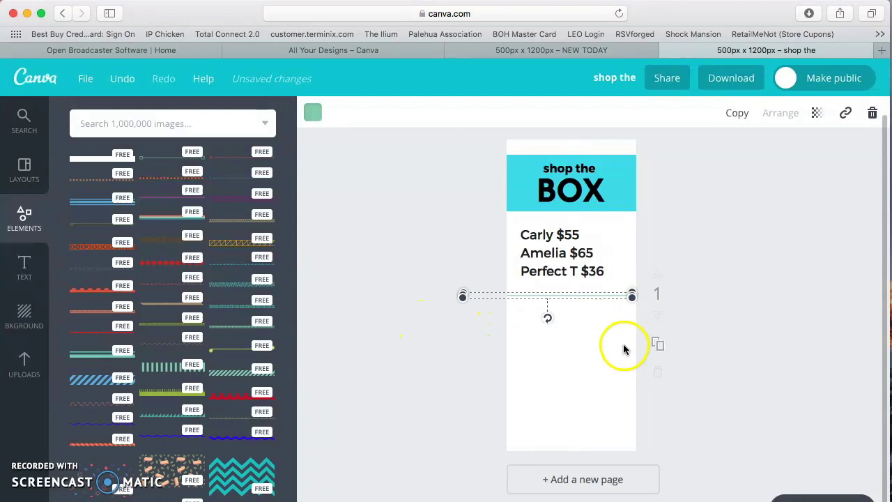
left_click(624, 344)
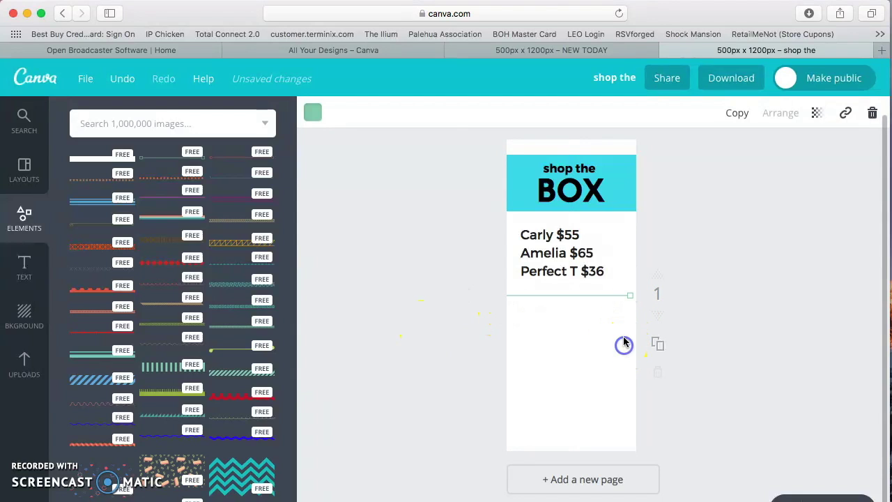
left_click(631, 296)
left_click_drag(631, 292, 687, 296)
Colour the divider line dark grey and deselect it.
left_click(311, 113)
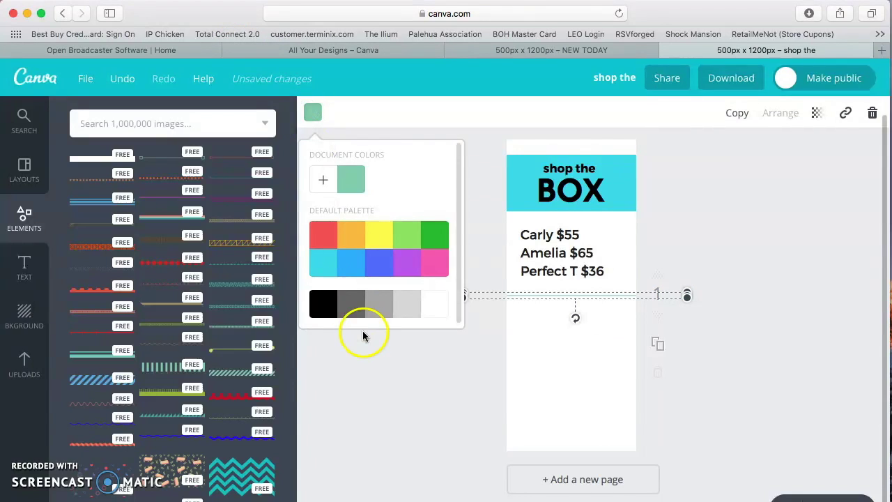
left_click(351, 305)
left_click(389, 396)
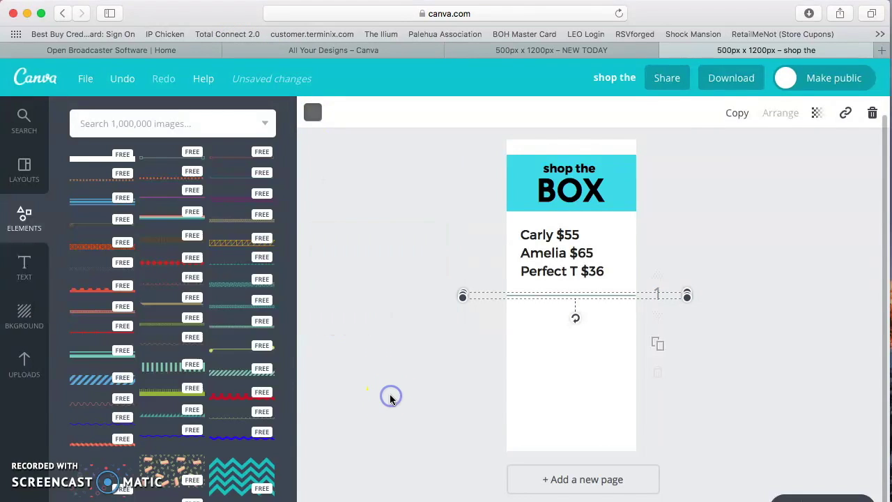
left_click(390, 391)
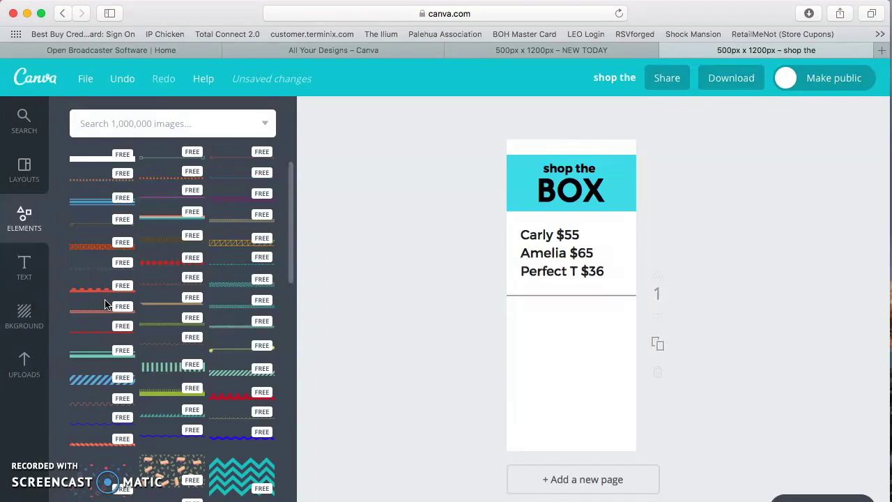
left_click(566, 330)
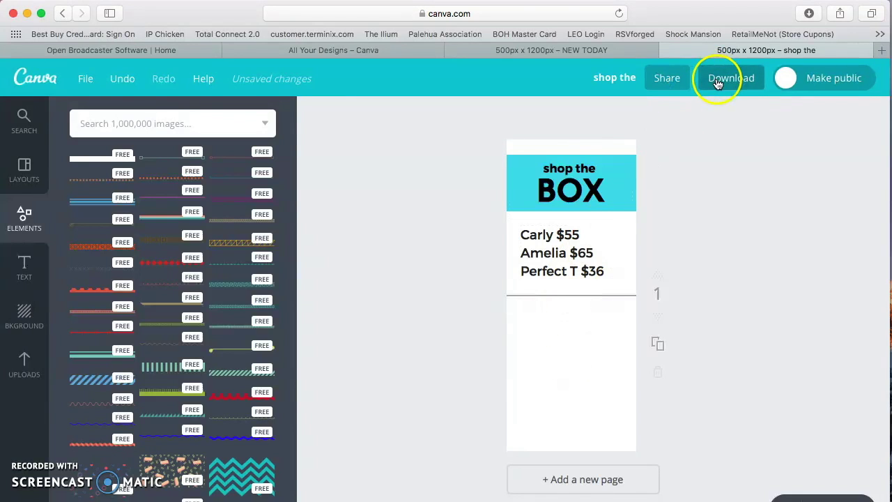
Retitle the design 'left sidebar graphic' and bring up the PNG download options.
left_click(616, 79)
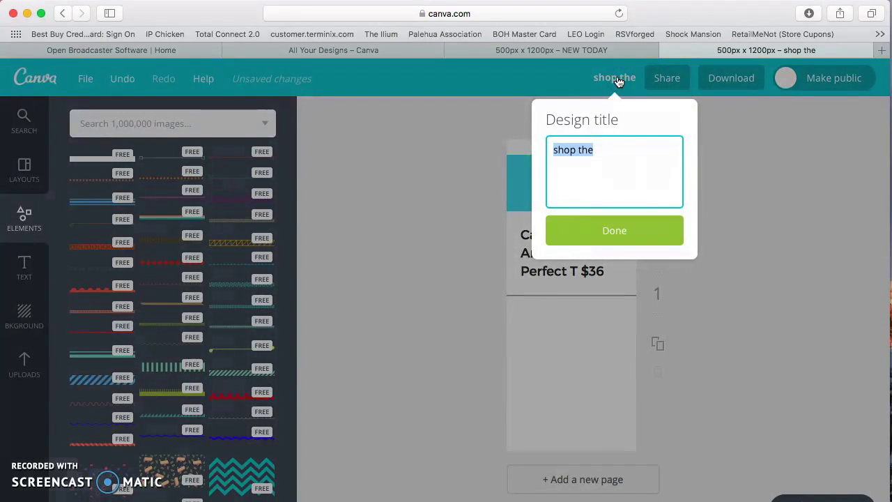
type("left sidebar gr")
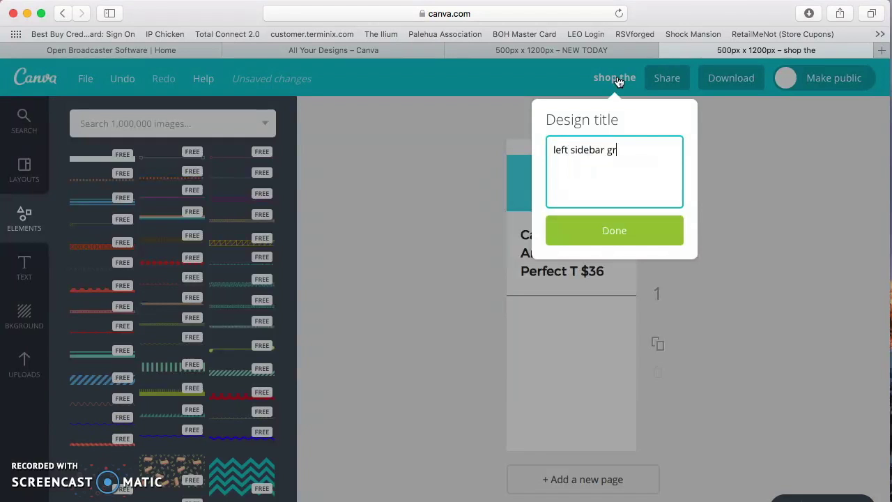
type("aphinc")
key("BackSpace")
key("BackSpace")
type("c")
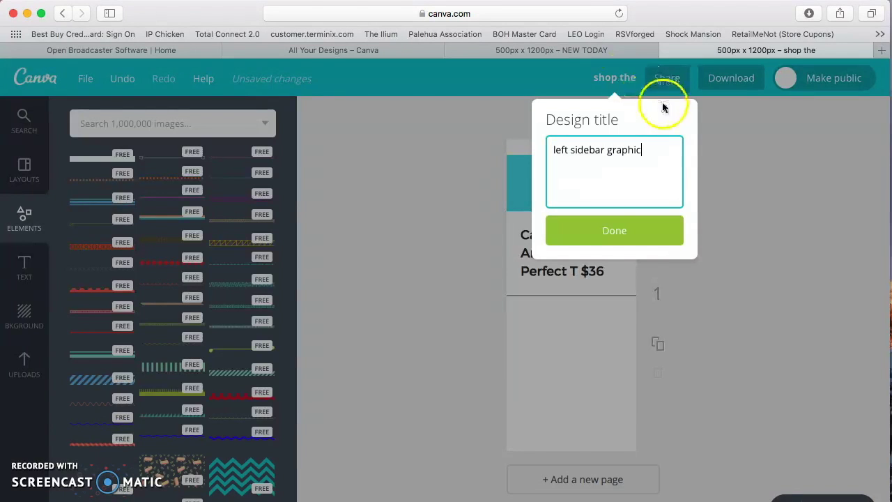
left_click(634, 239)
left_click(731, 76)
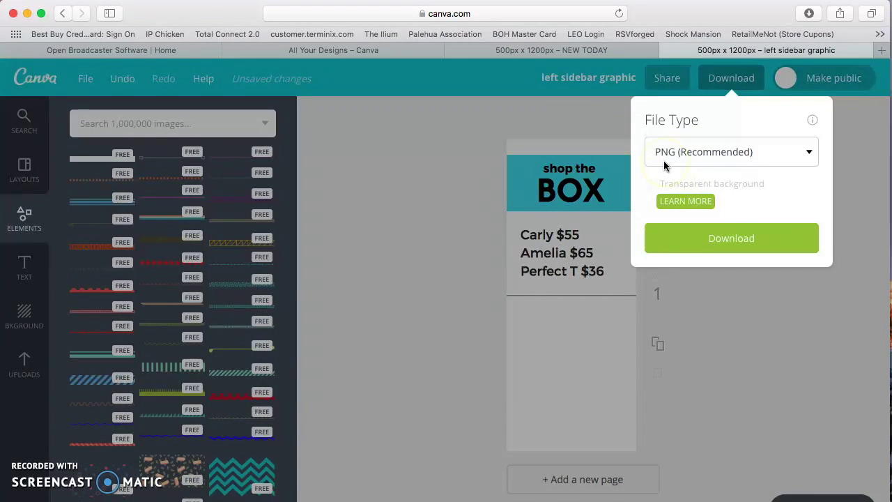
Download left sidebar graphic.png, close its preview, and return to the OBS Studio window.
left_click(741, 244)
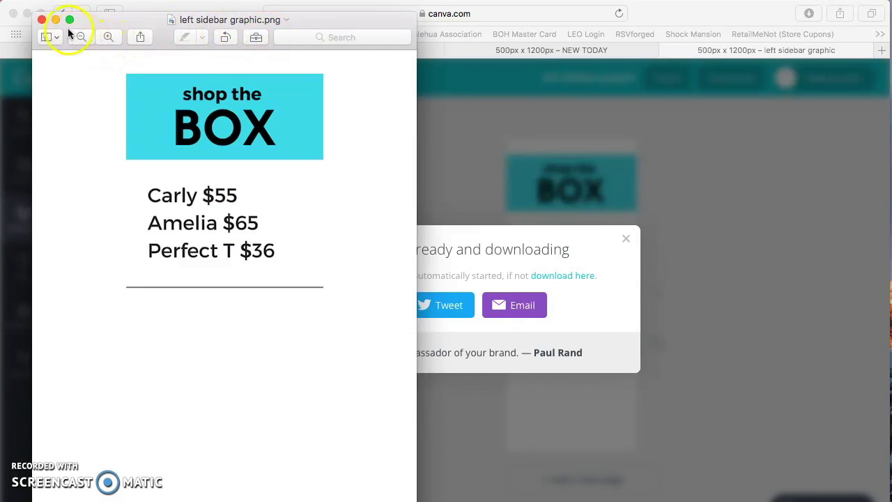
left_click(43, 20)
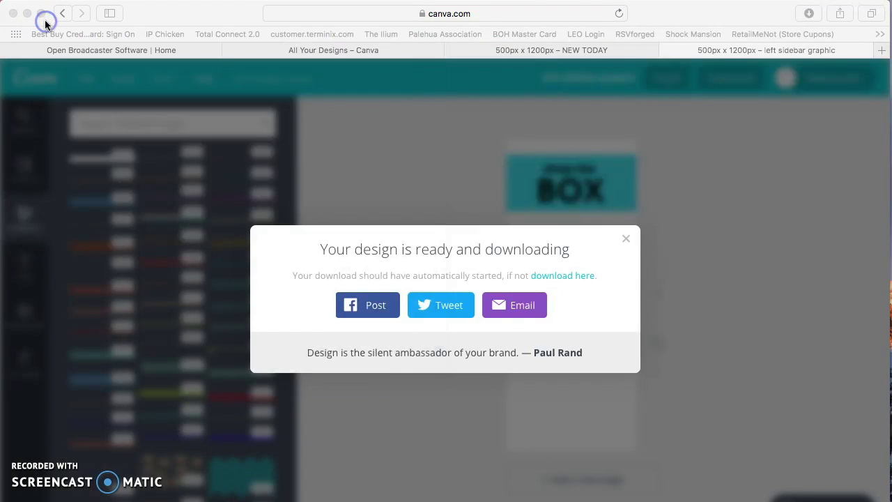
key("ctrl+Down")
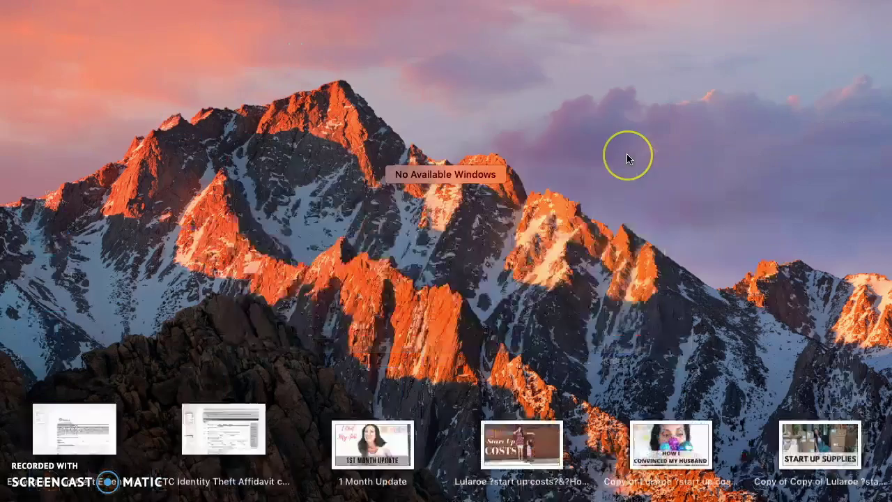
left_click(626, 154)
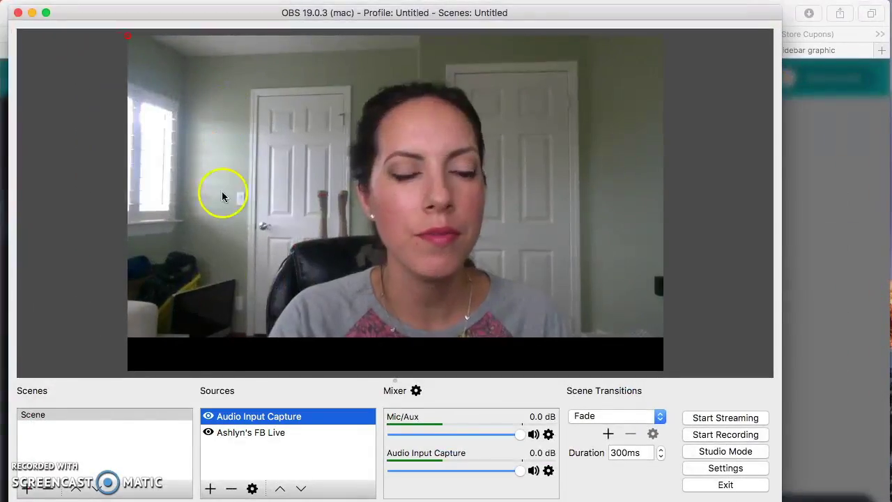
Create a new Image source named 'Left Sidebar'.
left_click(210, 489)
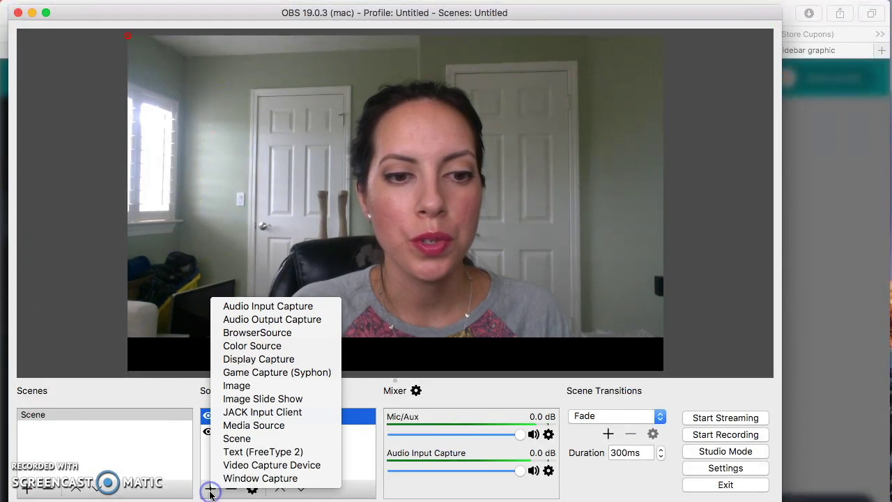
left_click(230, 386)
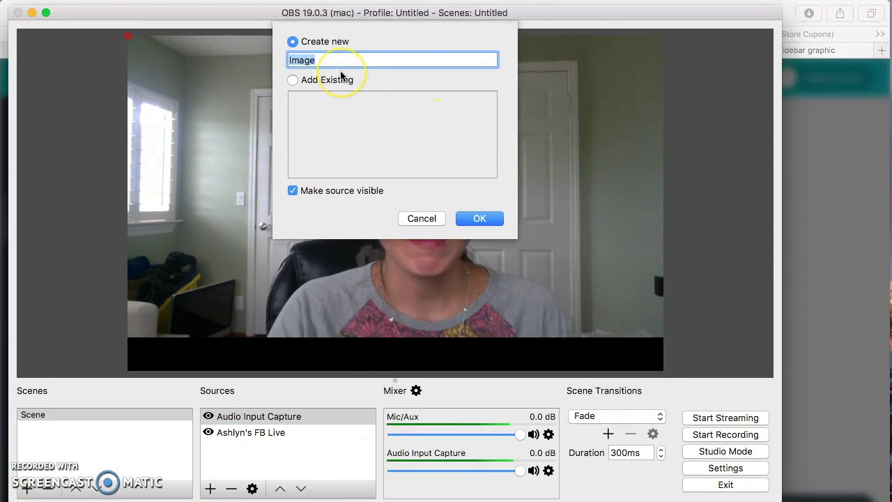
type("Left ")
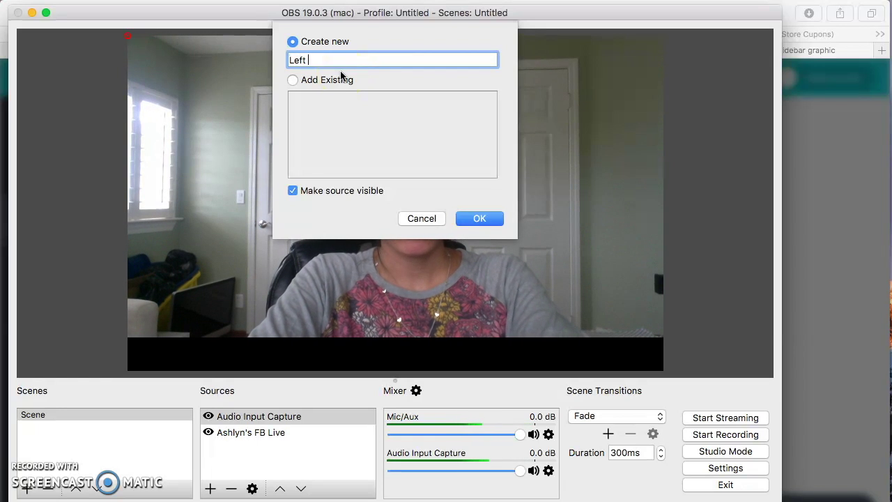
type("Sidebar")
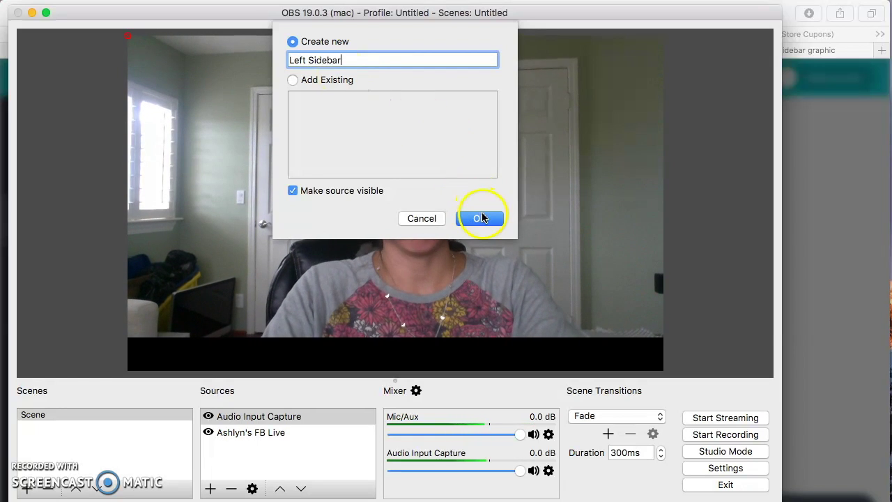
left_click(481, 218)
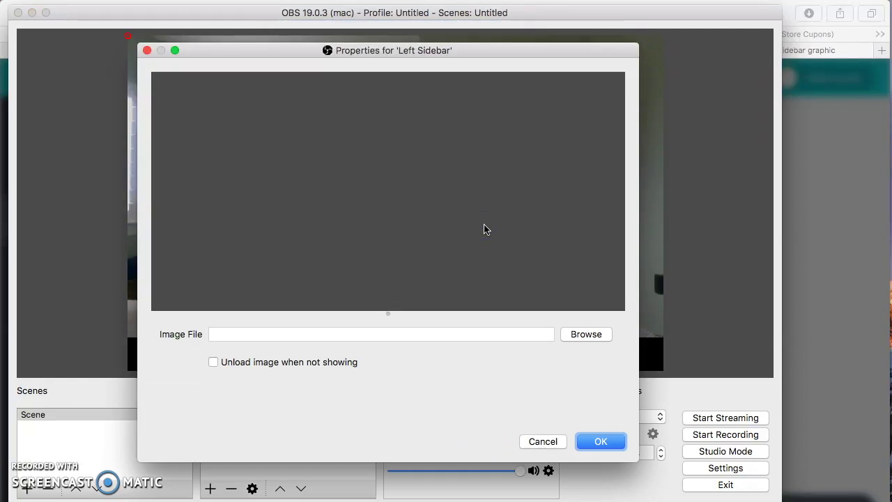
Set the Left Sidebar image file to left sidebar graphic.png from Downloads and confirm.
left_click(586, 335)
left_click(590, 334)
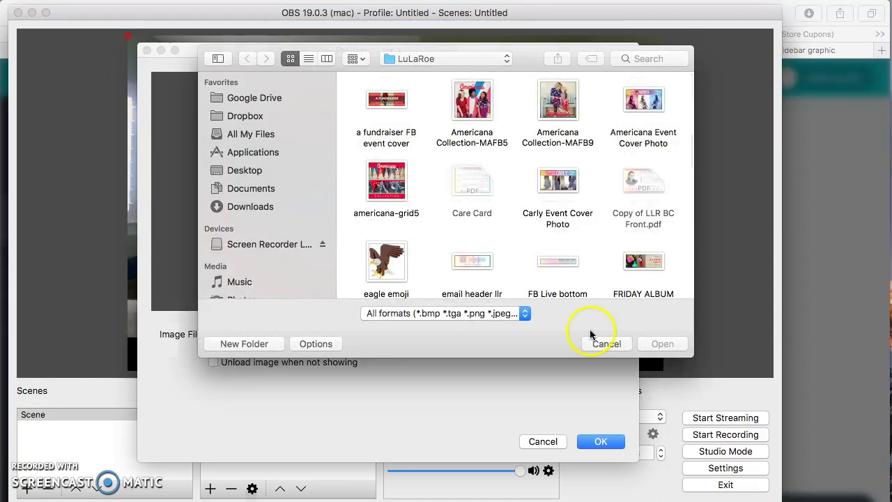
left_click(243, 207)
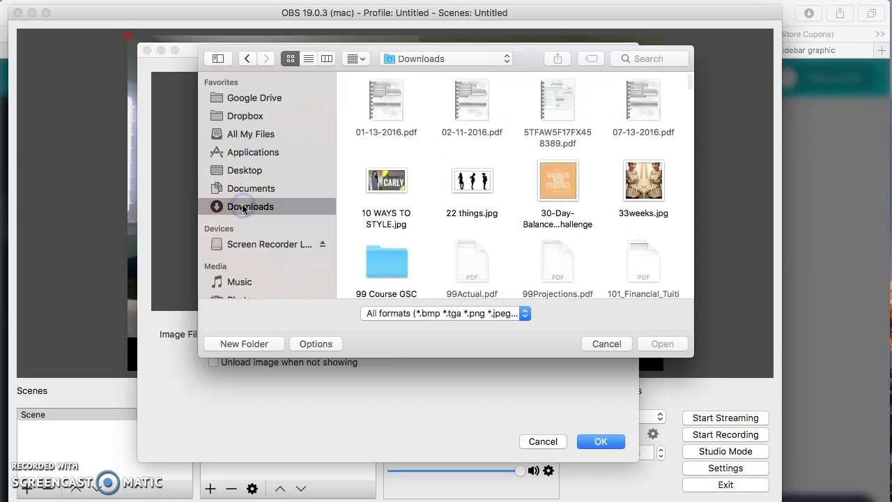
left_click(654, 61)
type("left sid")
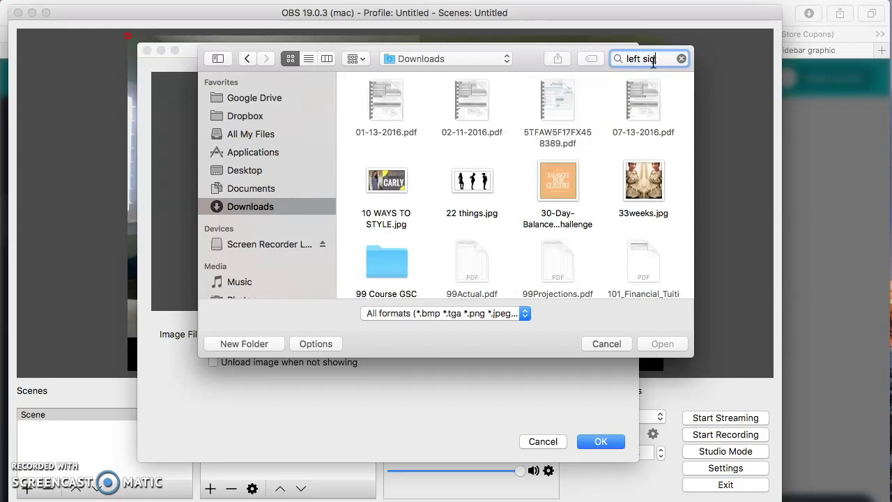
type("e")
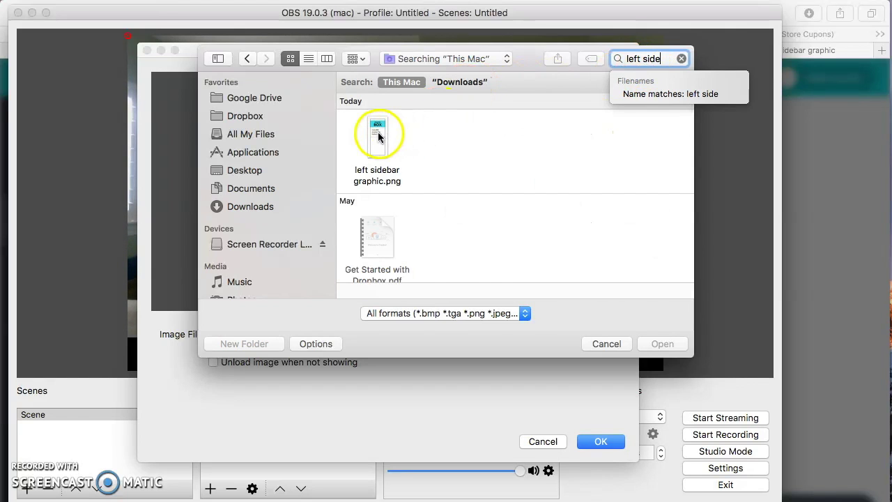
double_click(378, 137)
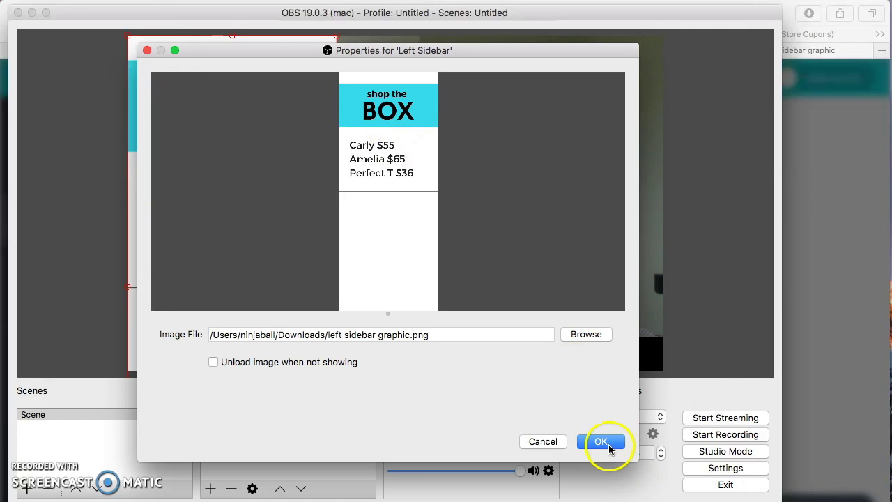
left_click(601, 442)
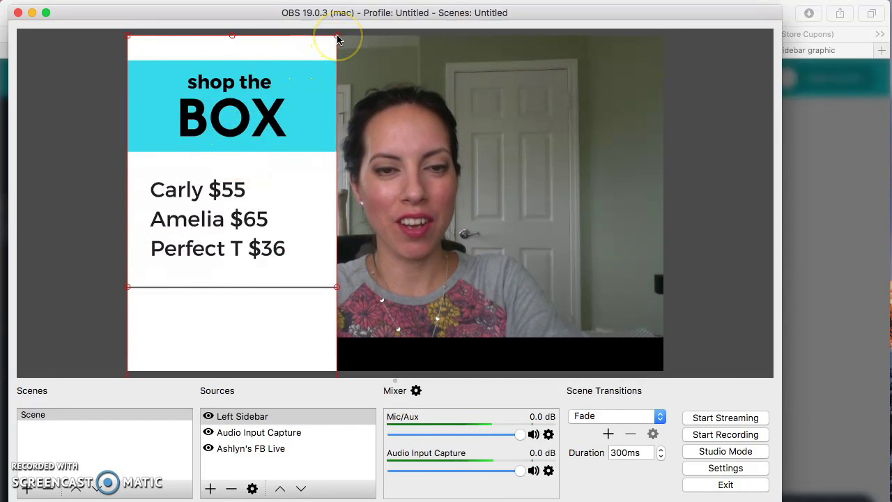
Scale down the Left Sidebar image and position it at the preview's top-left corner.
left_click_drag(337, 39, 280, 171)
left_click_drag(238, 195, 242, 137)
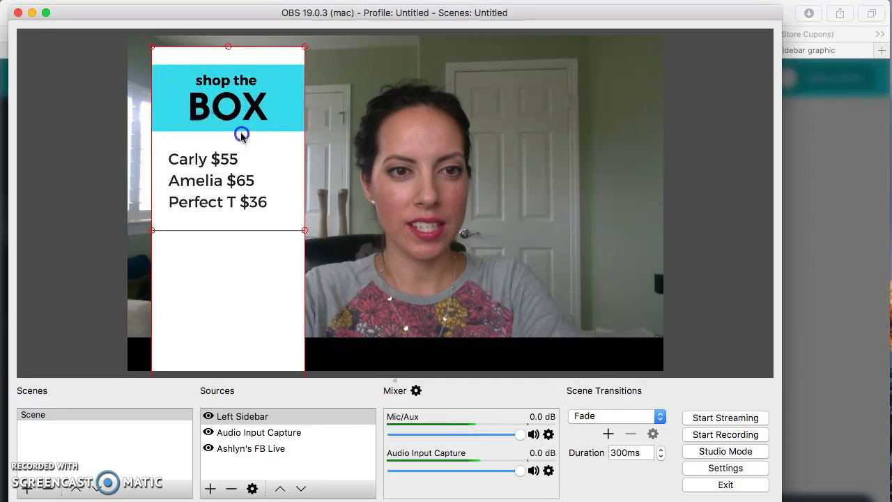
left_click_drag(154, 50, 202, 93)
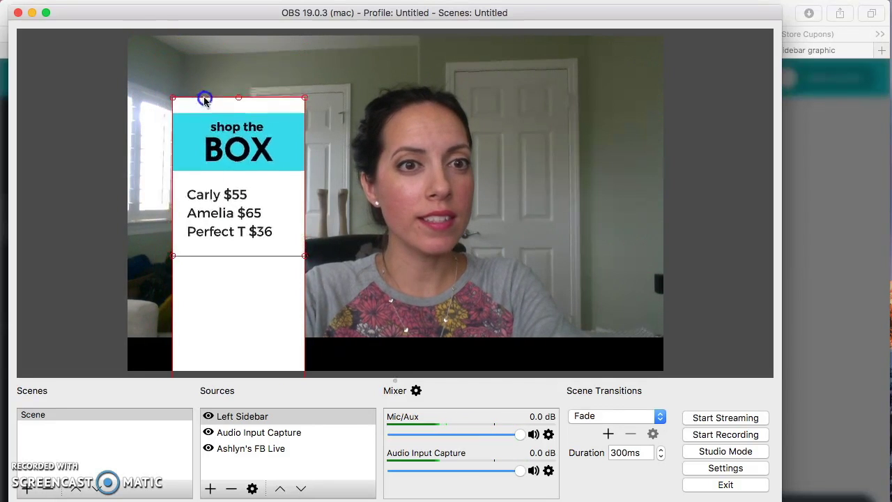
left_click_drag(249, 247, 214, 194)
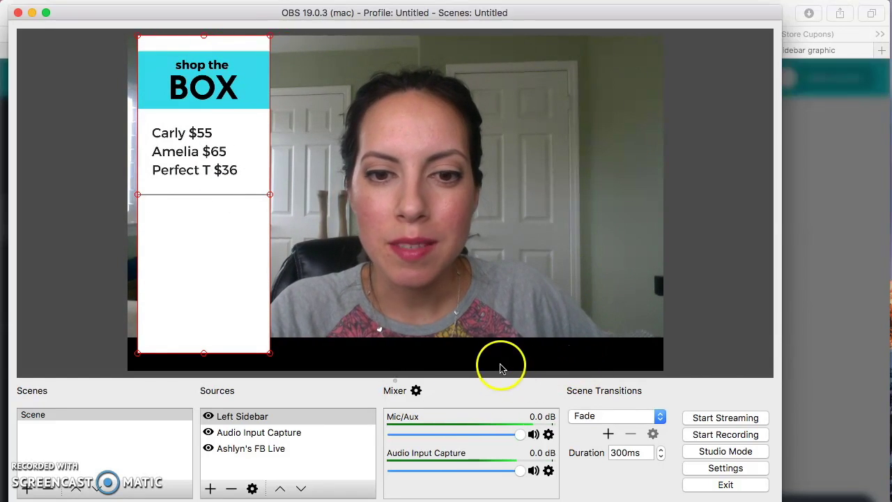
Drag the webcam source's bottom-right corner outward so the feed fills the canvas.
left_click(585, 233)
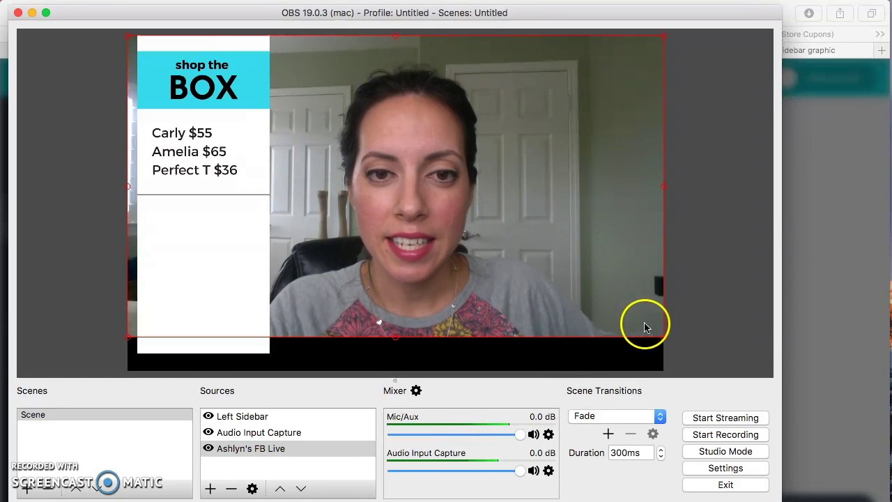
left_click_drag(664, 341, 683, 376)
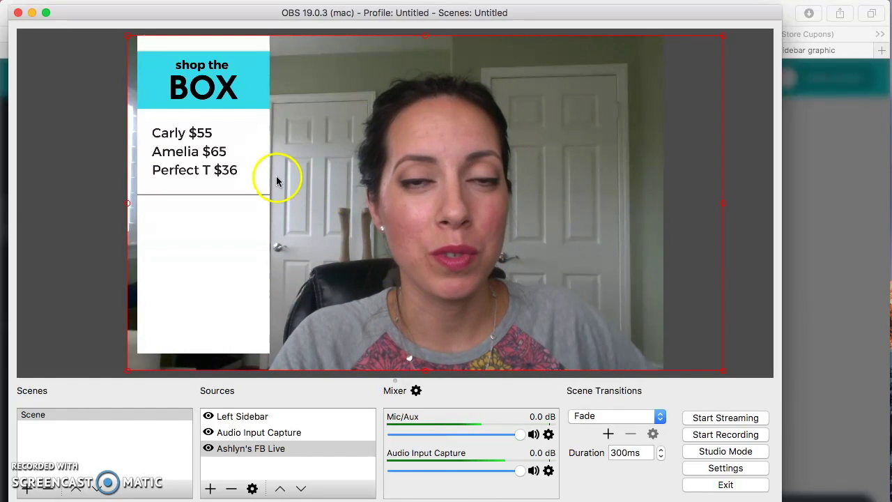
left_click(234, 221)
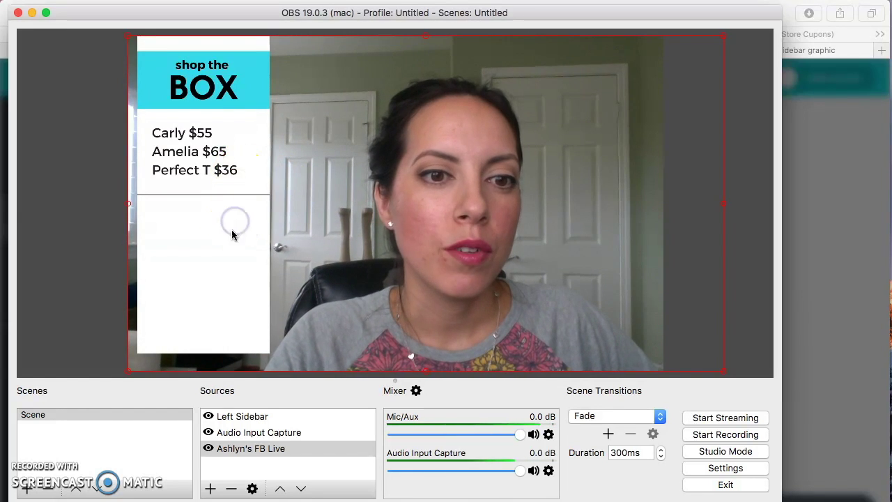
Reposition the Left Sidebar graphic slightly lower along the webcam video's left edge.
left_click(244, 418)
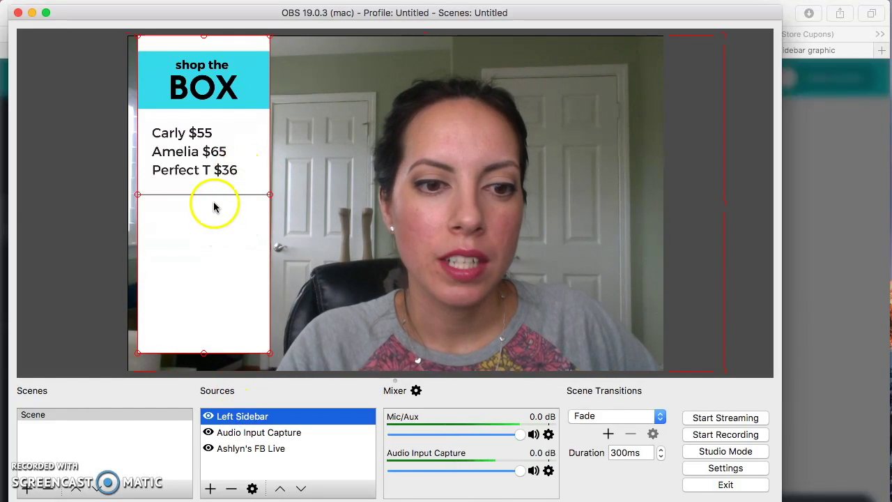
left_click_drag(215, 203, 623, 219)
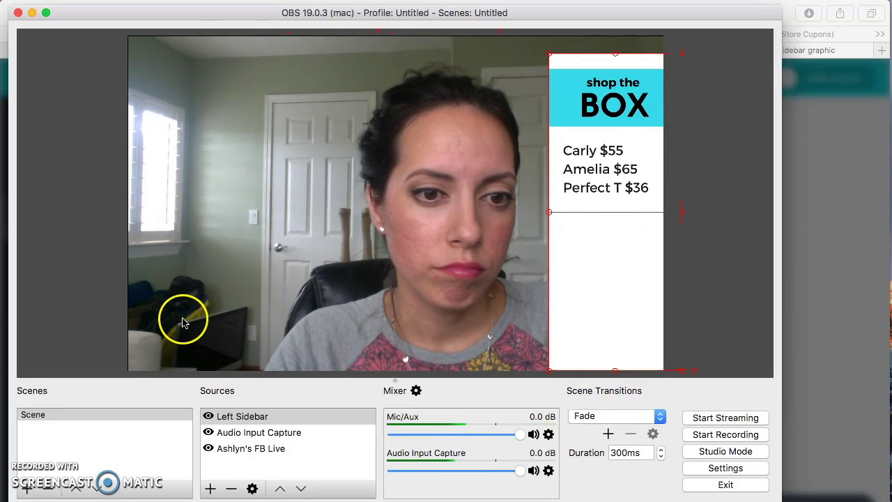
left_click_drag(602, 233, 192, 224)
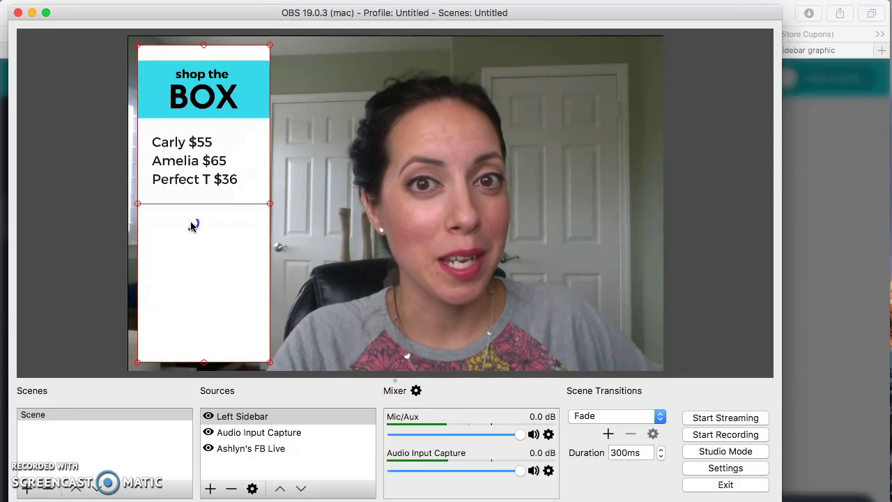
left_click_drag(192, 225, 192, 221)
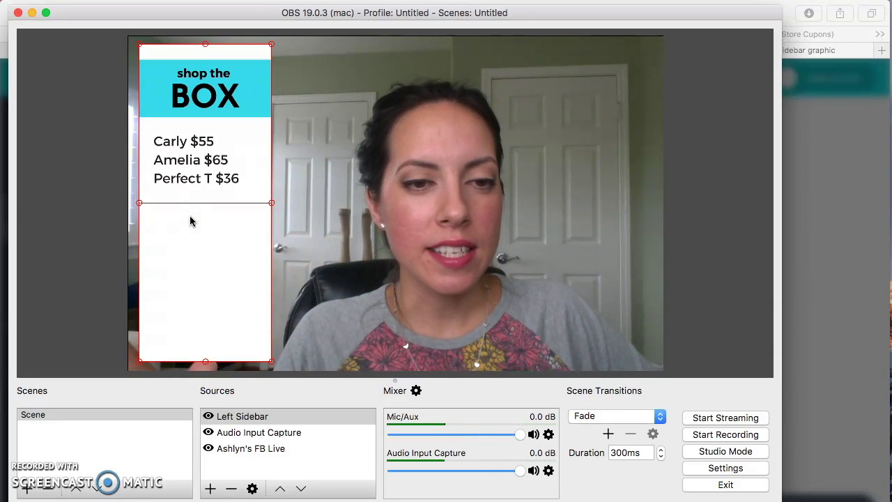
left_click(104, 253)
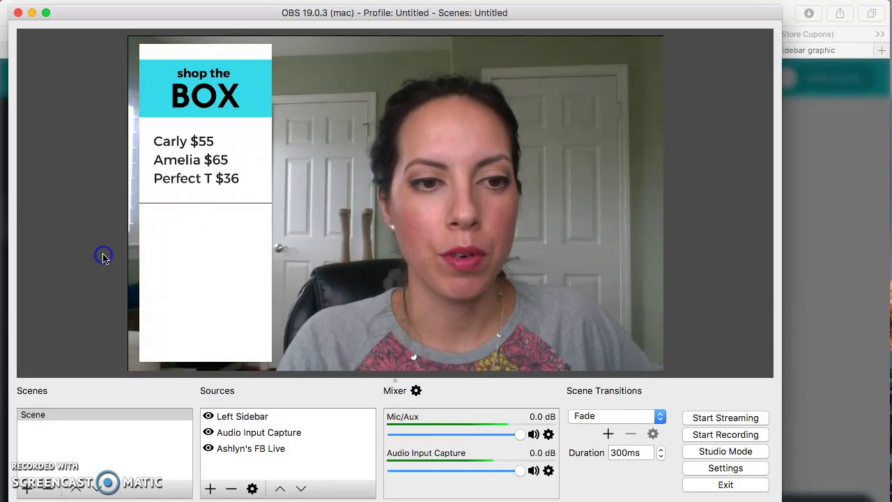
Create a new Image source named 'Bottom Bar'.
left_click(209, 487)
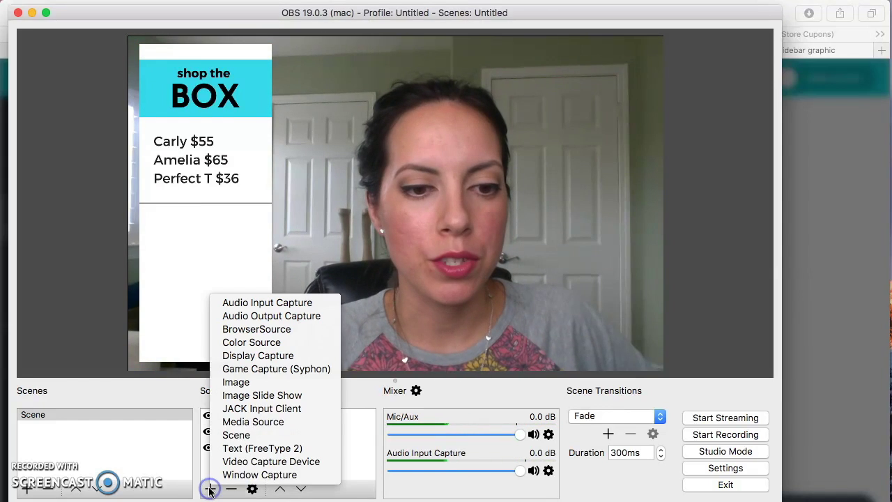
left_click(237, 382)
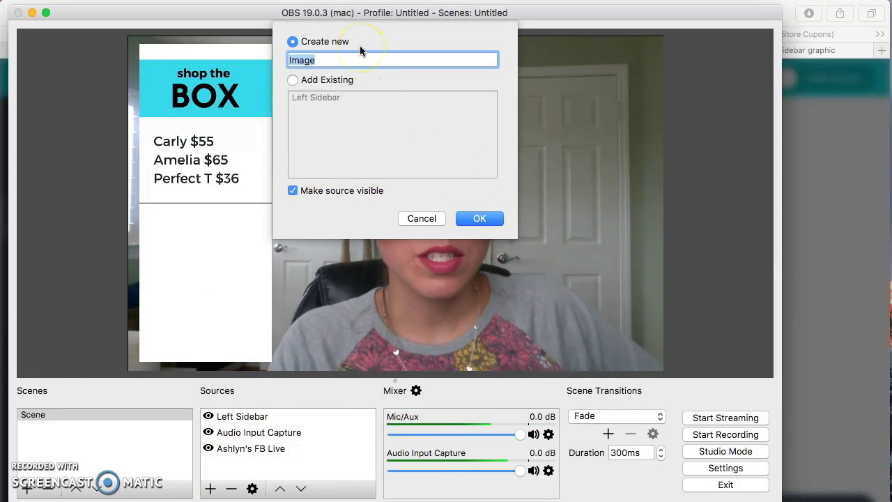
type("Bottom Bar")
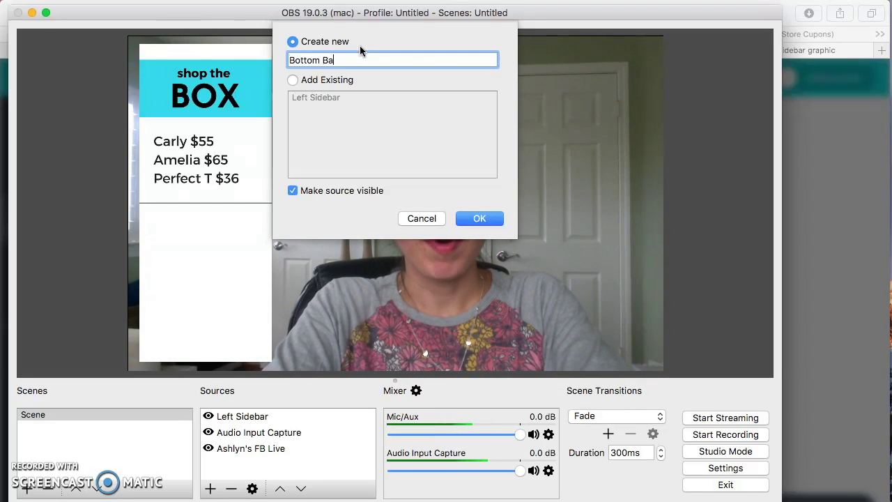
left_click(478, 217)
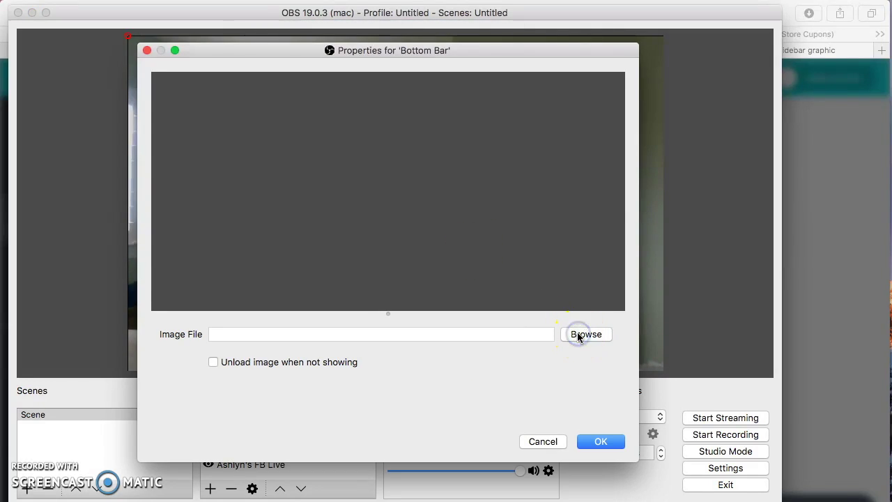
Set Bottom Bar's image to FB Live bottom banner.png from Desktop/LuLaRoe and confirm.
left_click(578, 336)
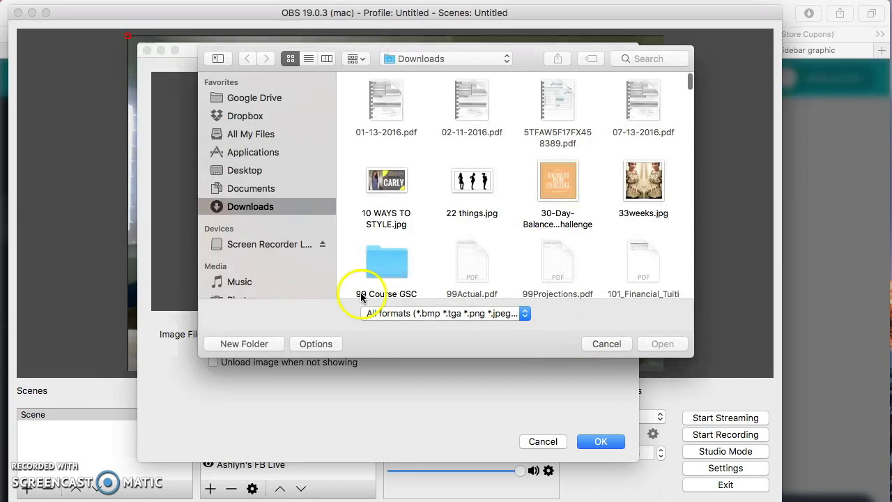
left_click(239, 172)
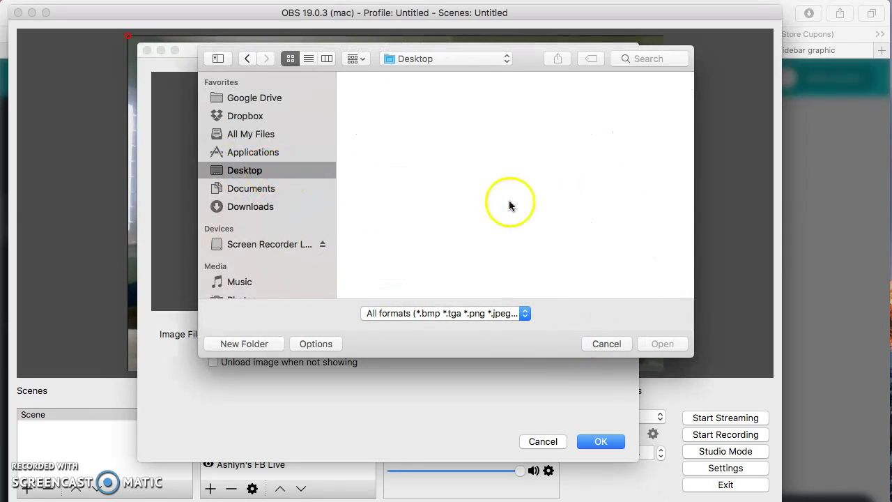
scroll(552, 198, "down", 5)
scroll(552, 197, "down", 10)
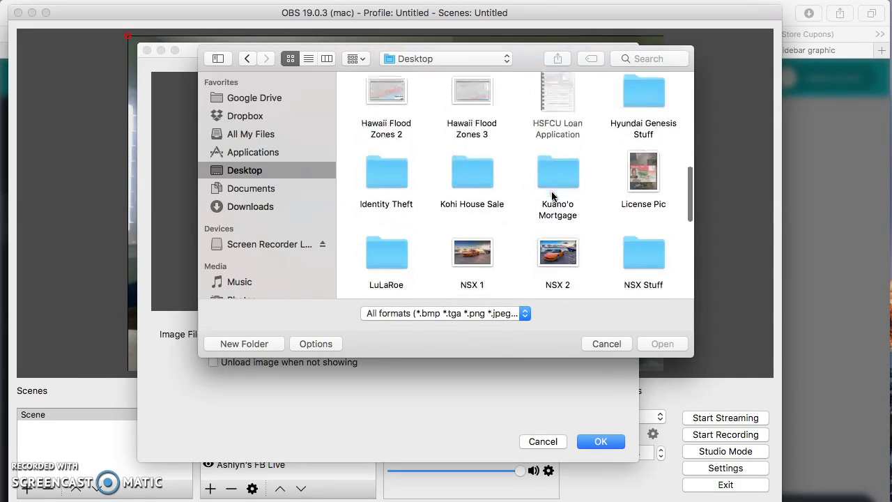
double_click(385, 171)
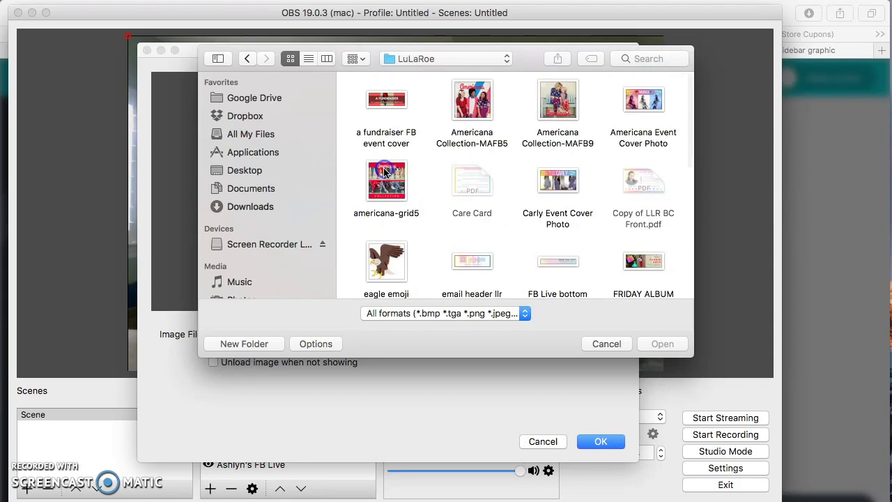
double_click(562, 263)
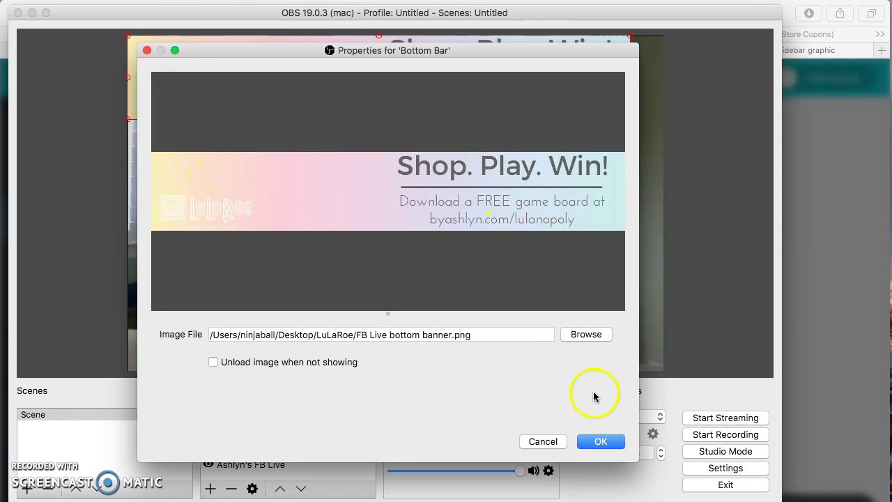
left_click(597, 444)
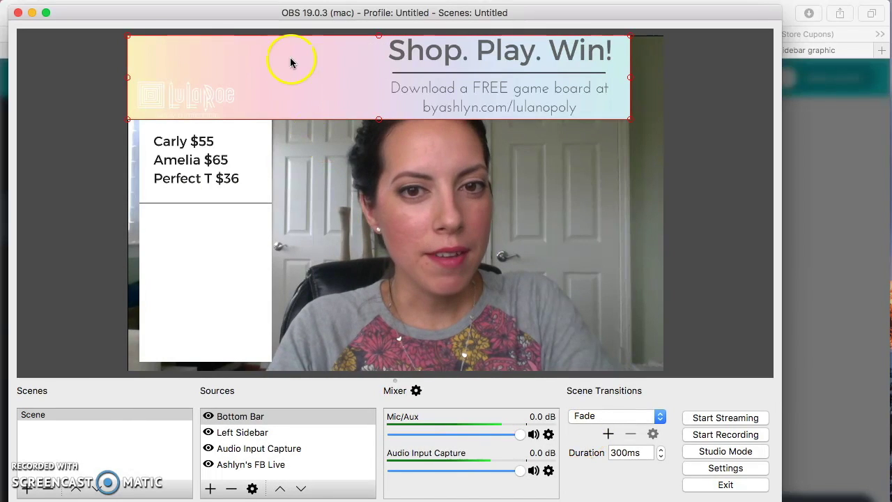
Resize the Bottom Bar banner smaller and move it to the video's bottom edge.
left_click_drag(127, 35, 293, 66)
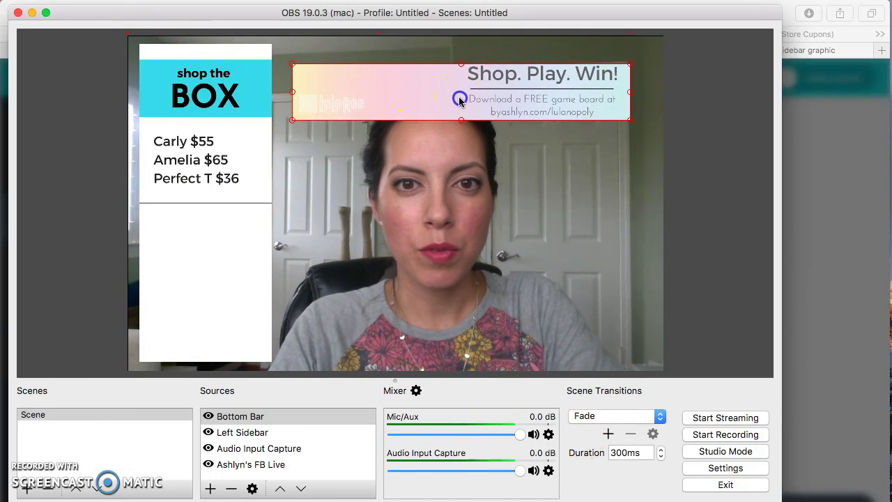
left_click_drag(463, 94, 467, 341)
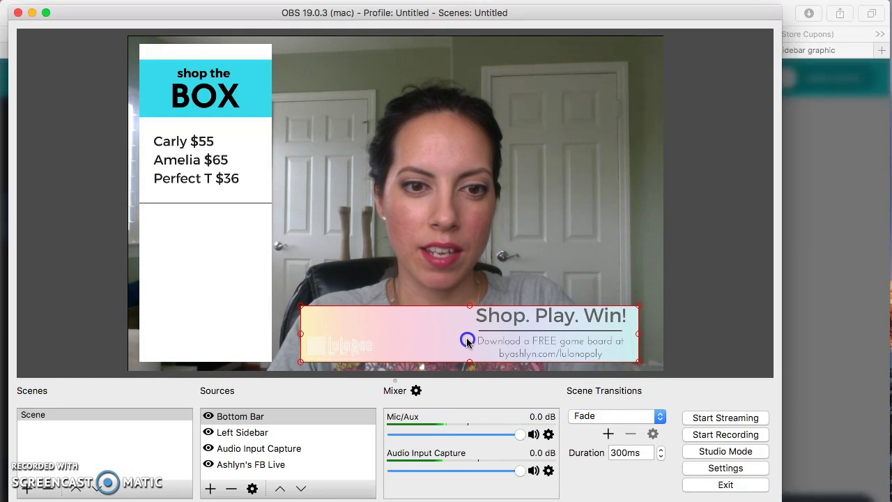
left_click(725, 258)
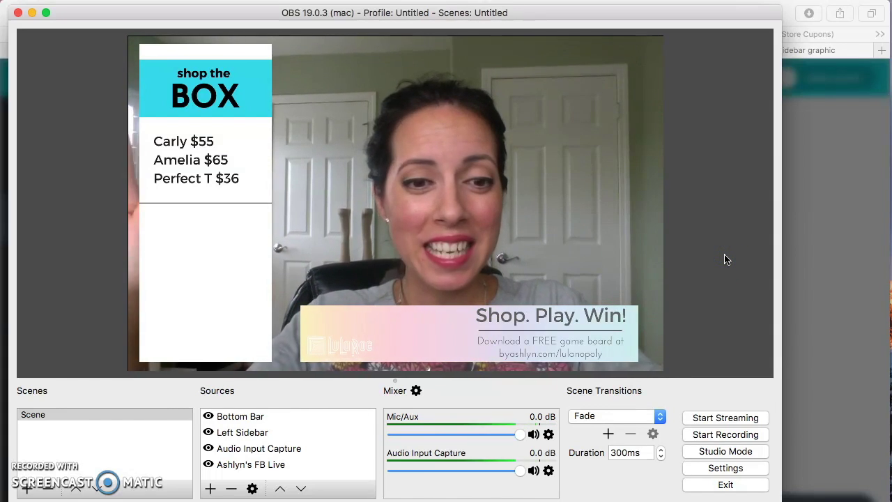
left_click(718, 237)
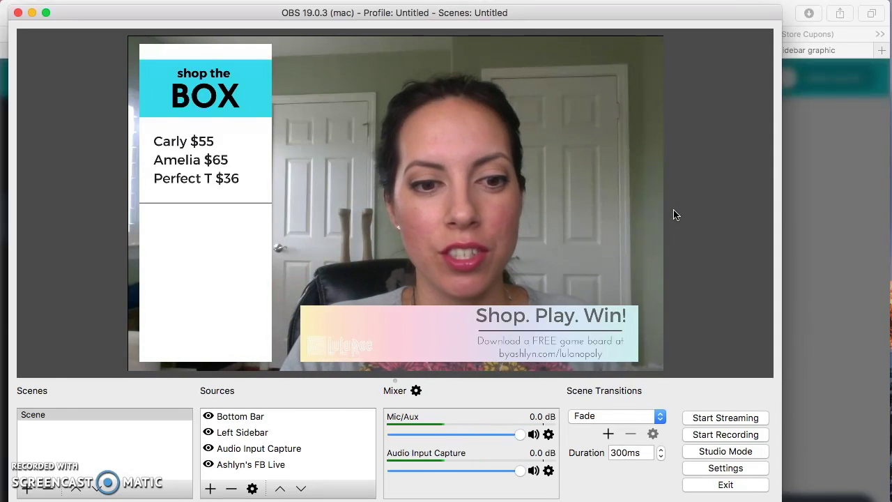
Bring Safari forward and load facebook.com/live/create.
left_click(831, 367)
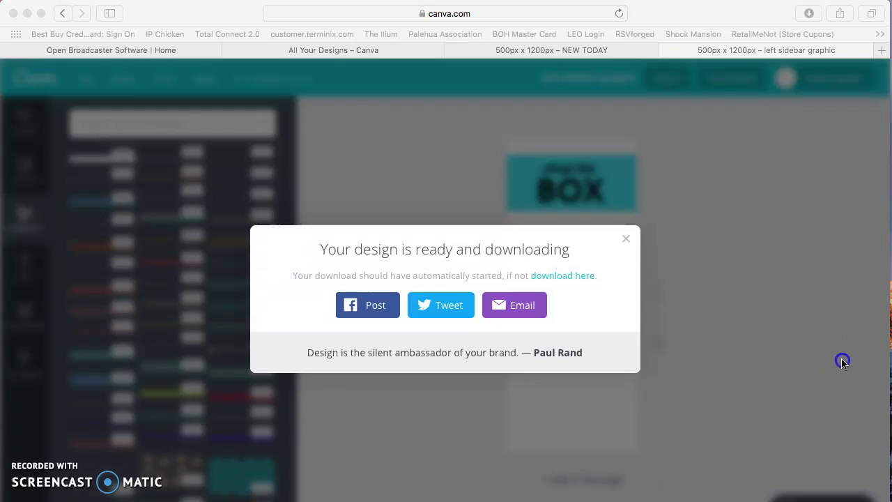
left_click(521, 15)
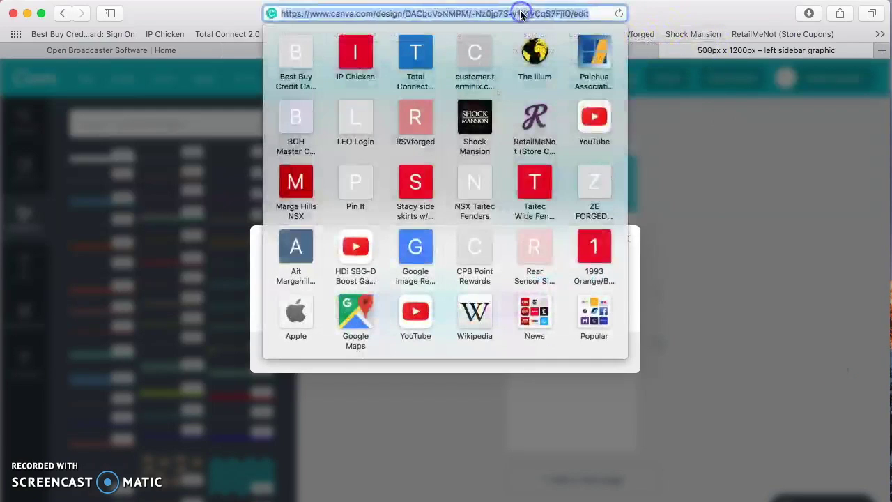
type("facebook.com")
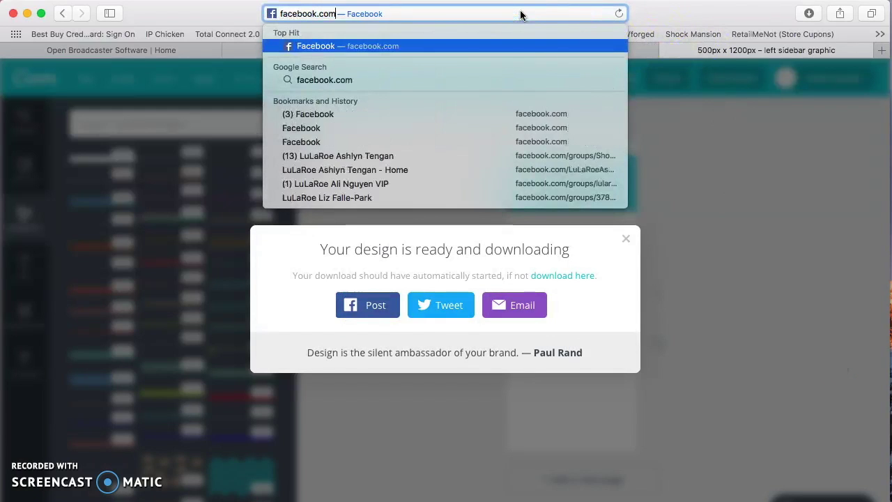
type("/live.c")
key("BackSpace")
key("BackSpace")
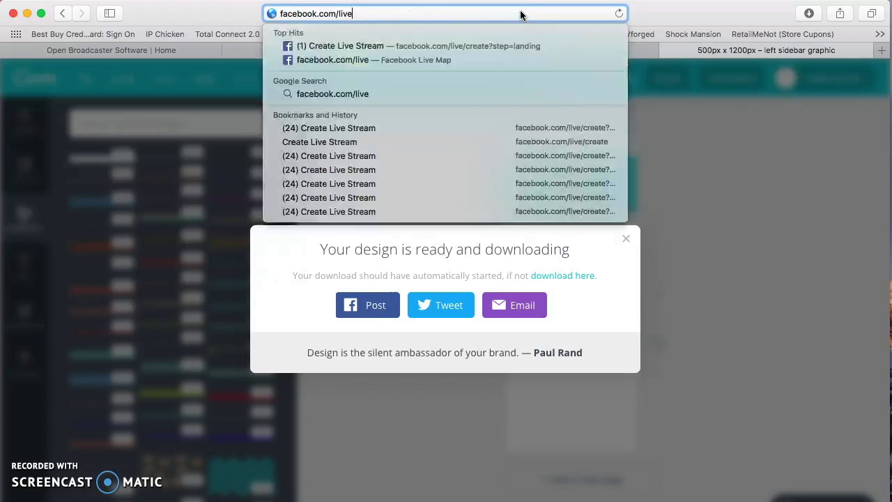
type("/")
key("Delete")
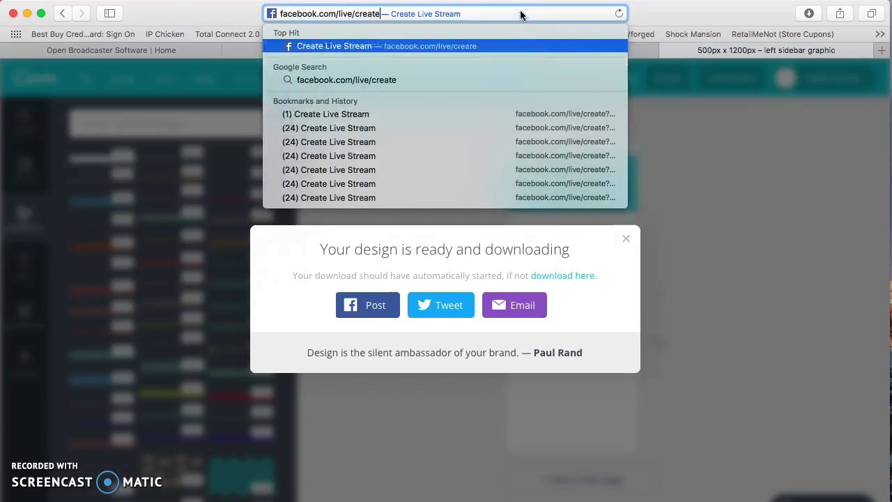
key("Return")
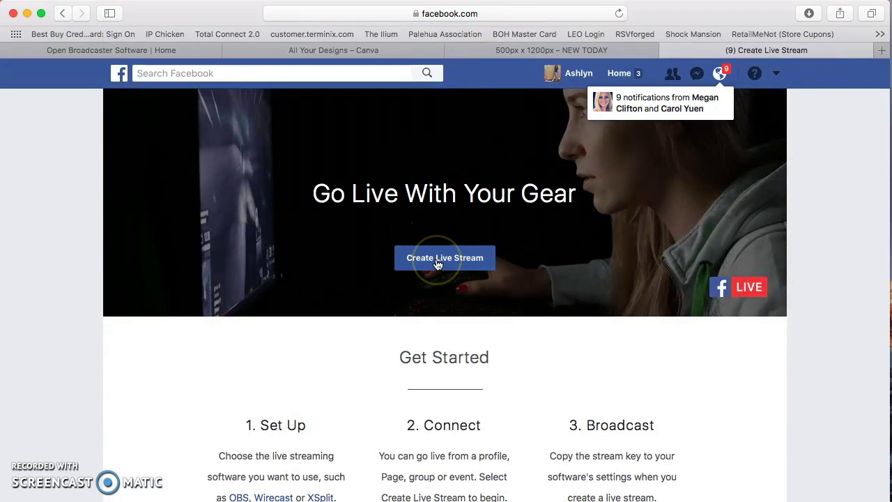
Start a new Facebook live stream and bring up the where-to-post choices.
left_click(438, 260)
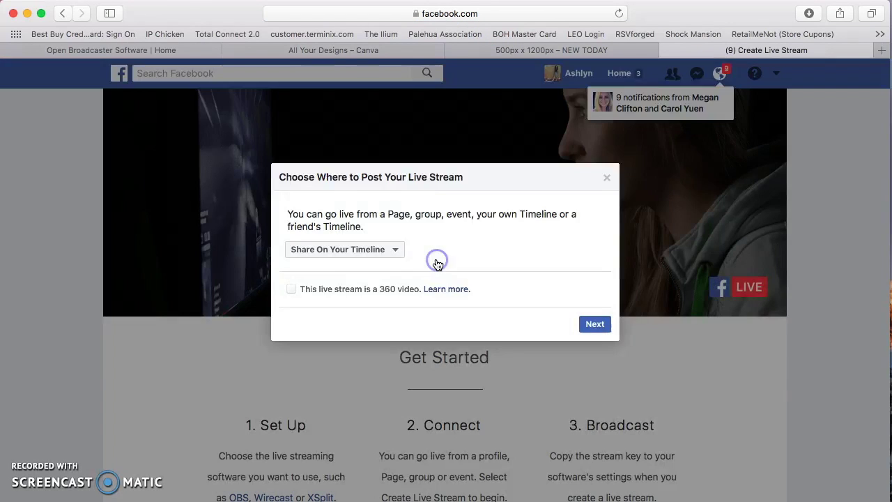
left_click(394, 250)
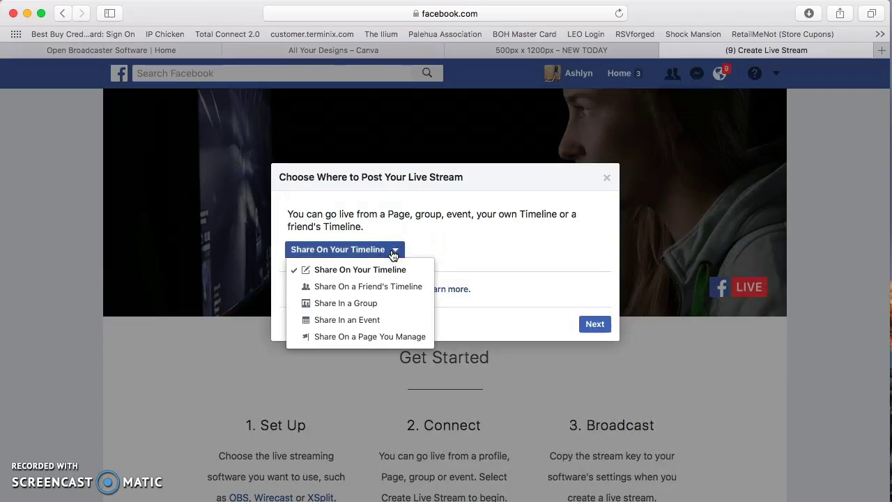
left_click(377, 304)
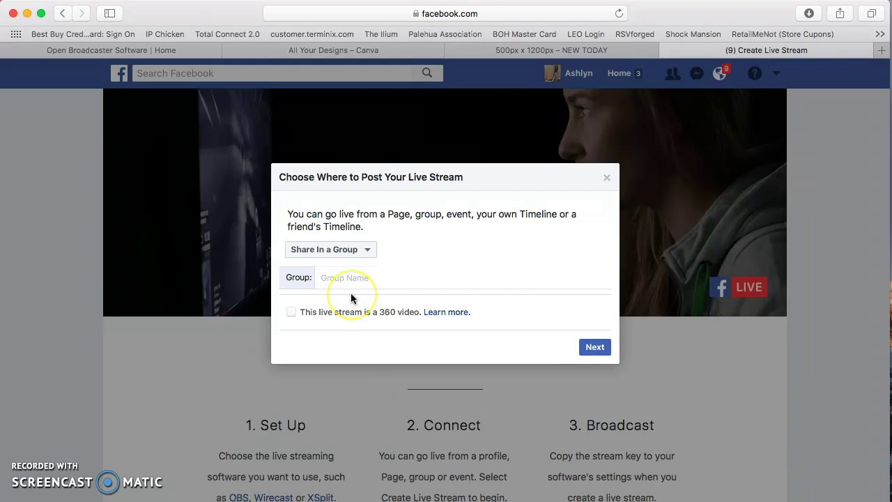
left_click(351, 294)
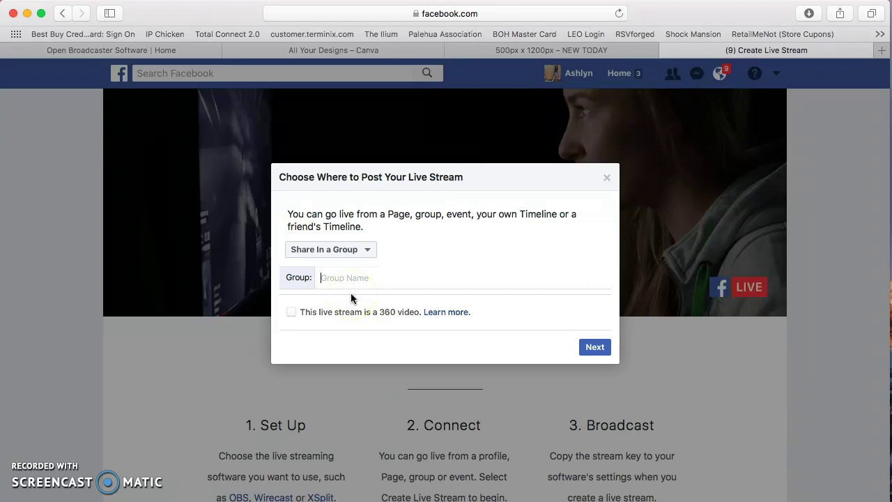
left_click(343, 258)
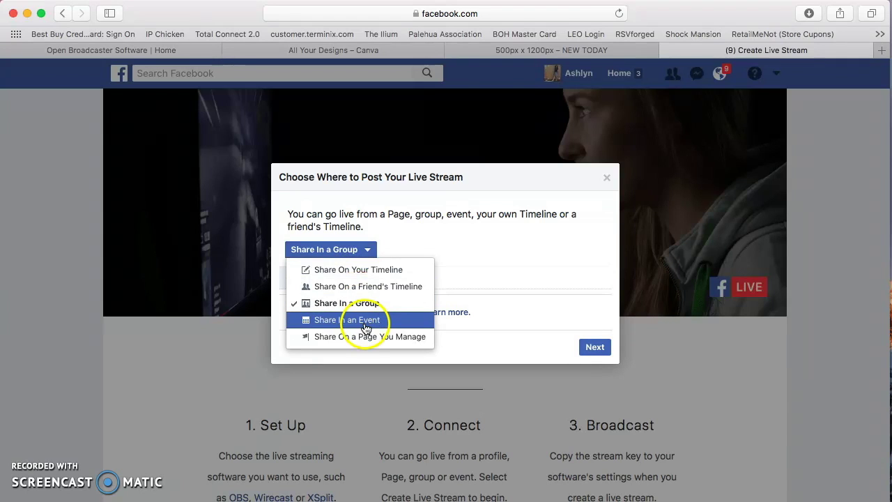
Post on the managed page Menus Hawaii and continue to the stream setup.
left_click(365, 336)
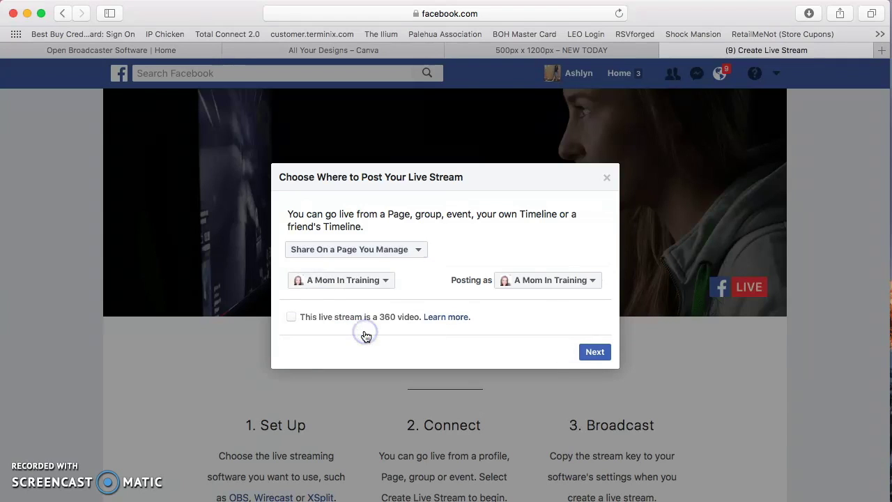
left_click(365, 284)
scroll(329, 338, "down", 4)
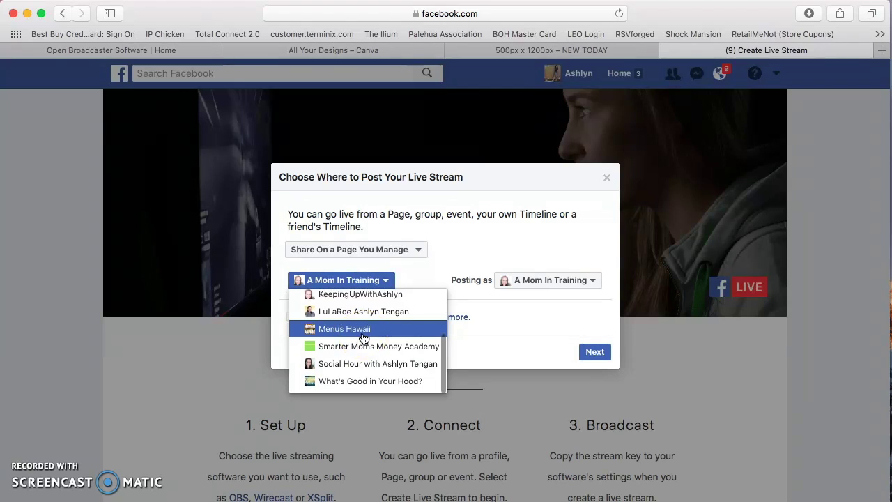
left_click(363, 329)
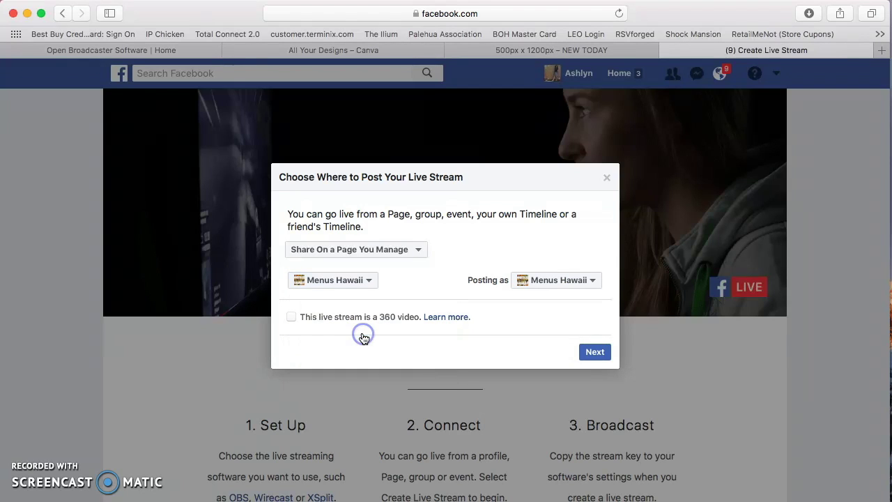
left_click(596, 353)
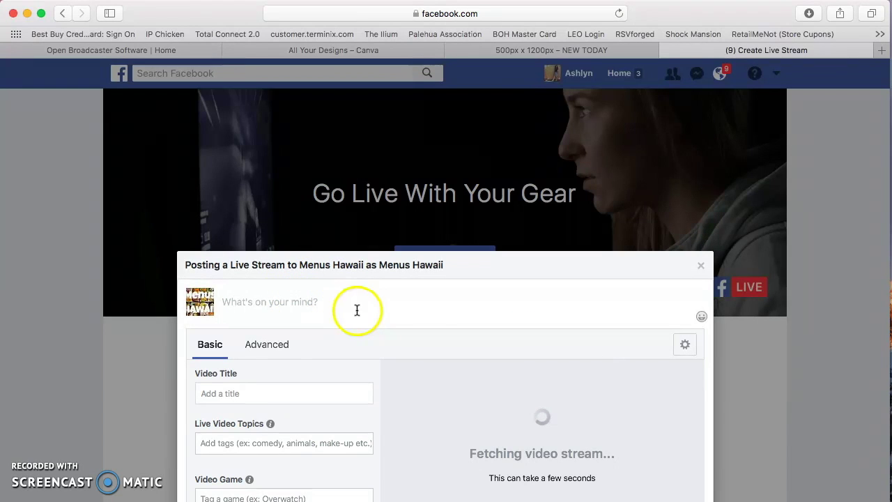
Scroll the setup down to reveal the Server URL, Stream Key and Go Live button.
scroll(526, 430, "down", 5)
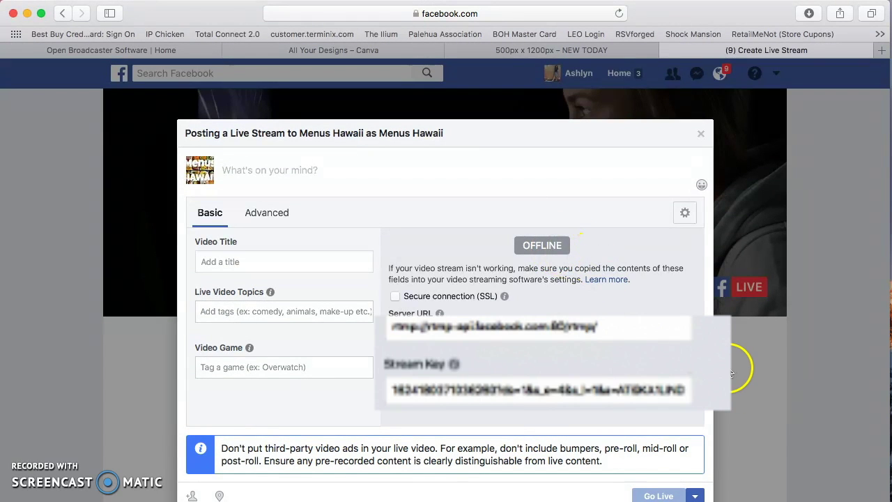
scroll(662, 471, "down", 2)
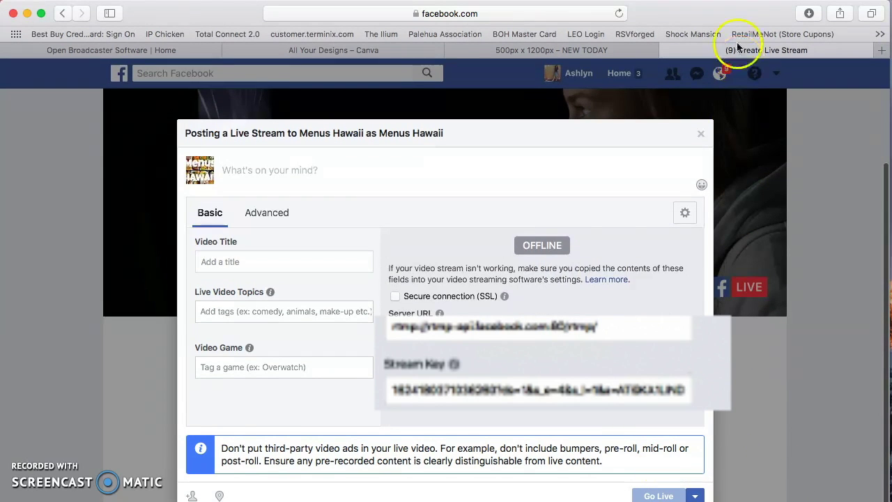
left_click_drag(732, 12, 732, 0)
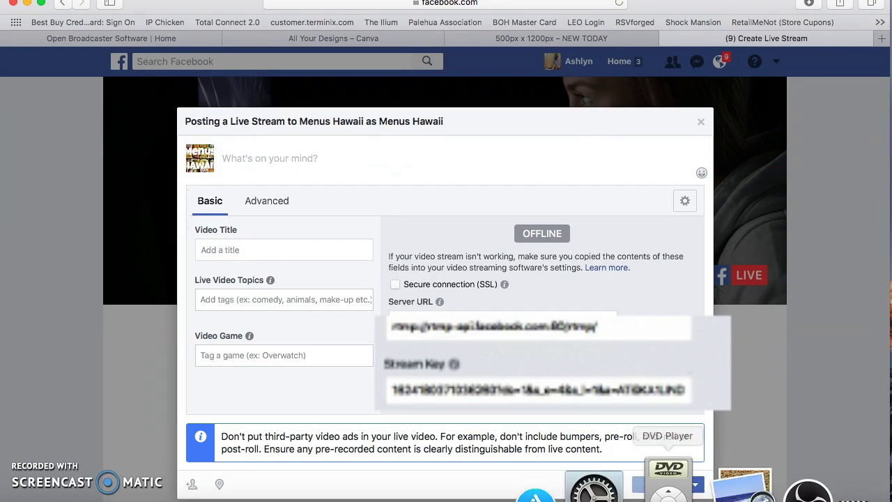
Try Start Streaming in OBS, then look back at Facebook's live setup.
left_click(707, 472)
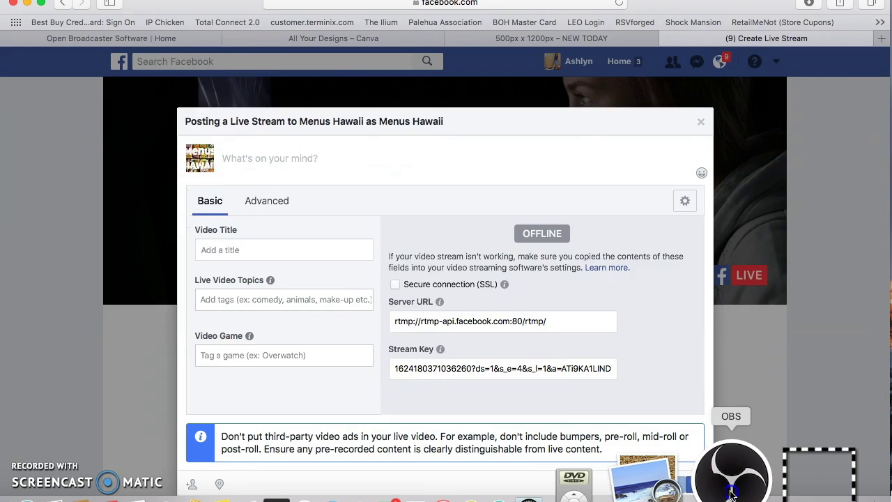
left_click(731, 488)
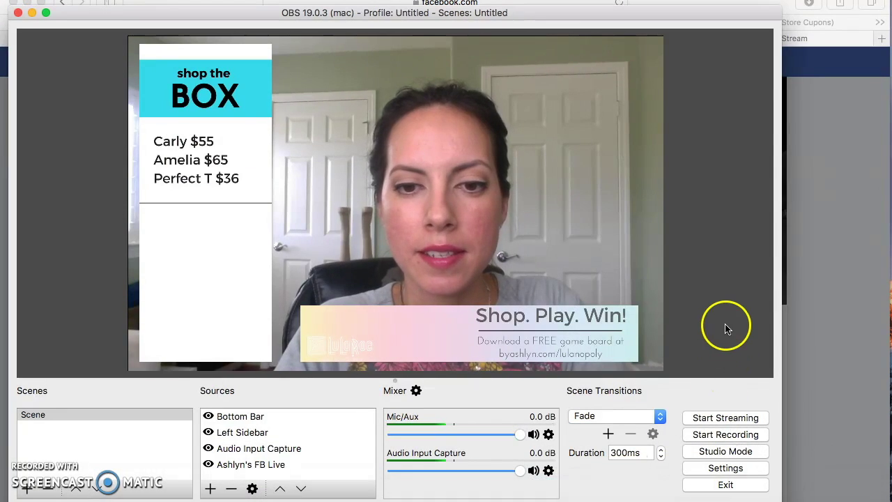
left_click(721, 418)
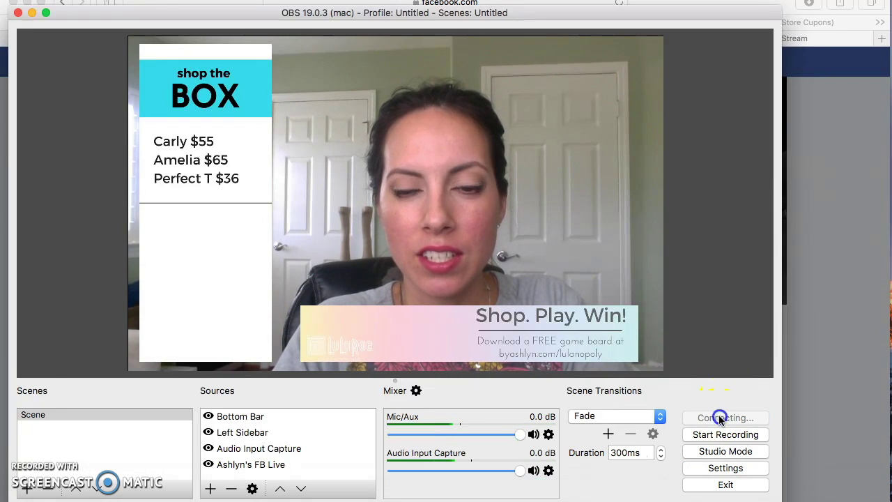
left_click(832, 389)
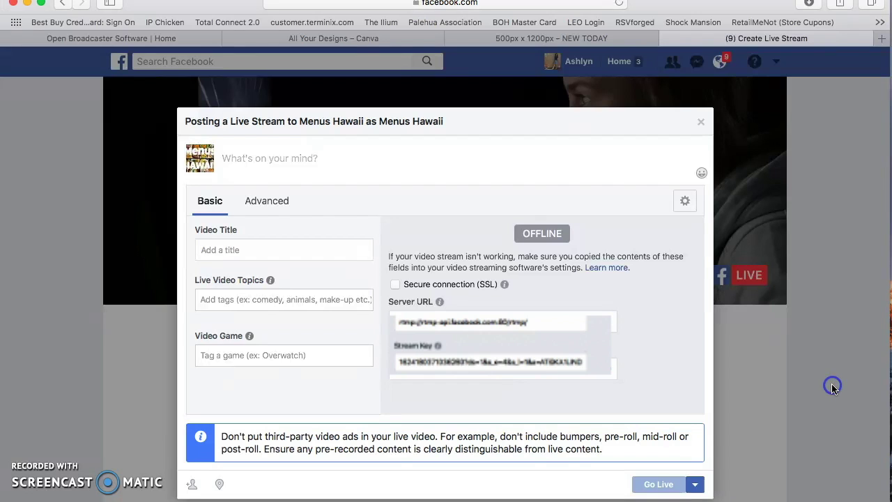
left_click(529, 376)
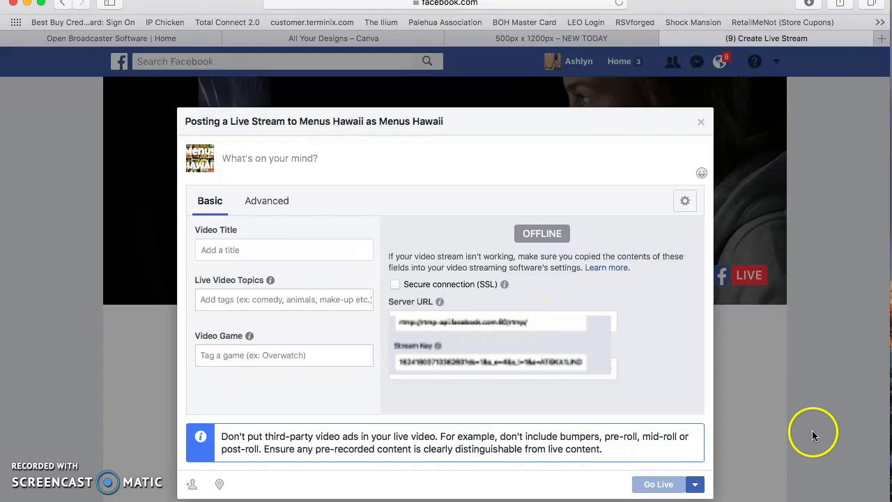
Back in OBS, dismiss the stream key error and retry Start Streaming.
mouse_move(788, 491)
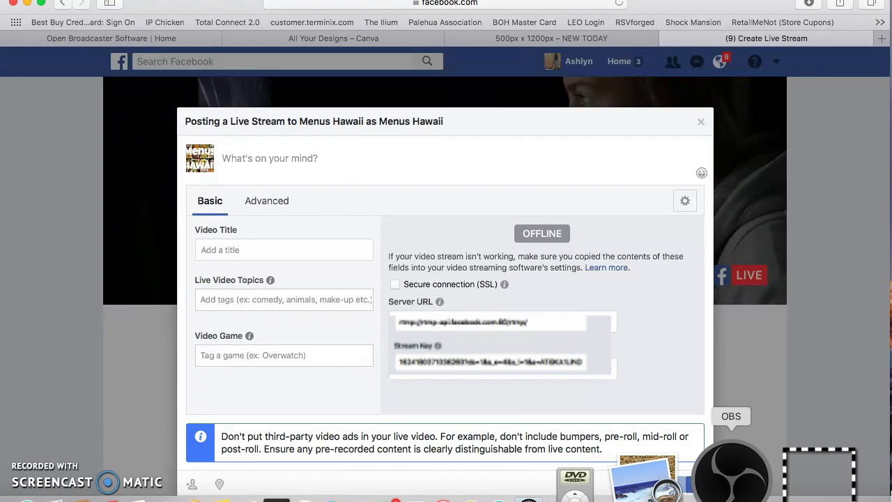
left_click(732, 474)
left_click(726, 417)
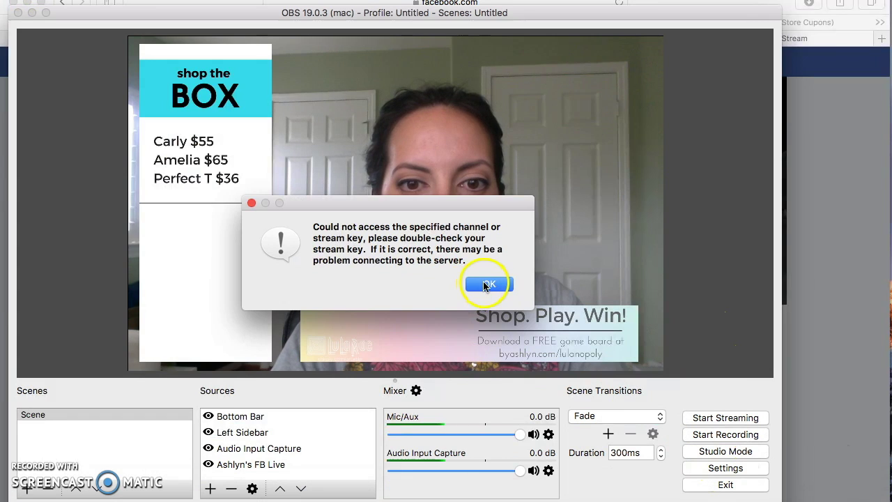
left_click(487, 285)
left_click(746, 417)
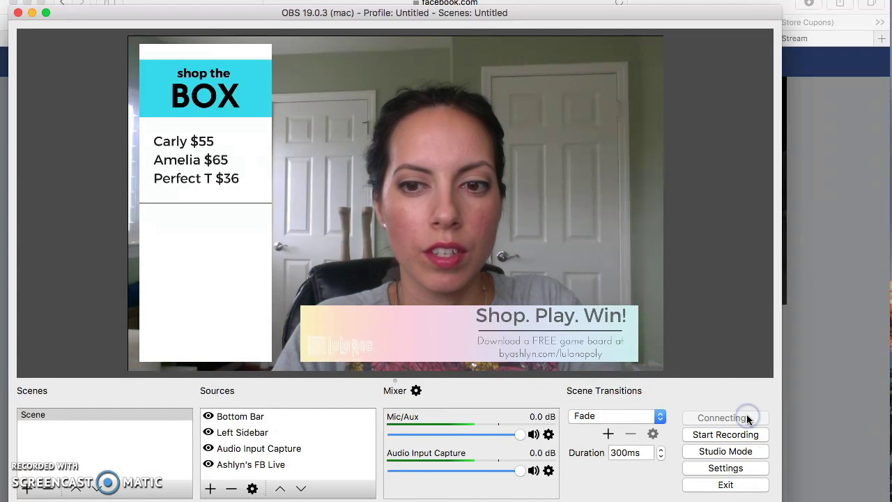
Open the Stream page of OBS Settings and fetch Facebook's stream details.
left_click(729, 469)
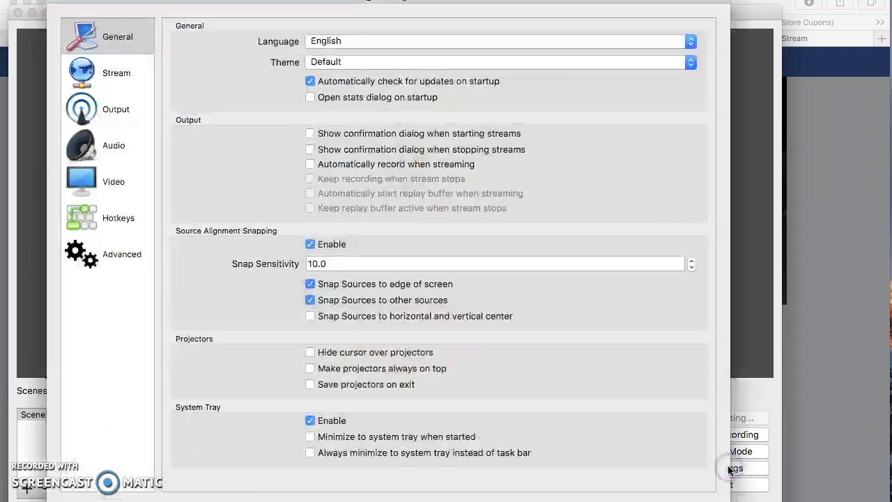
left_click(132, 68)
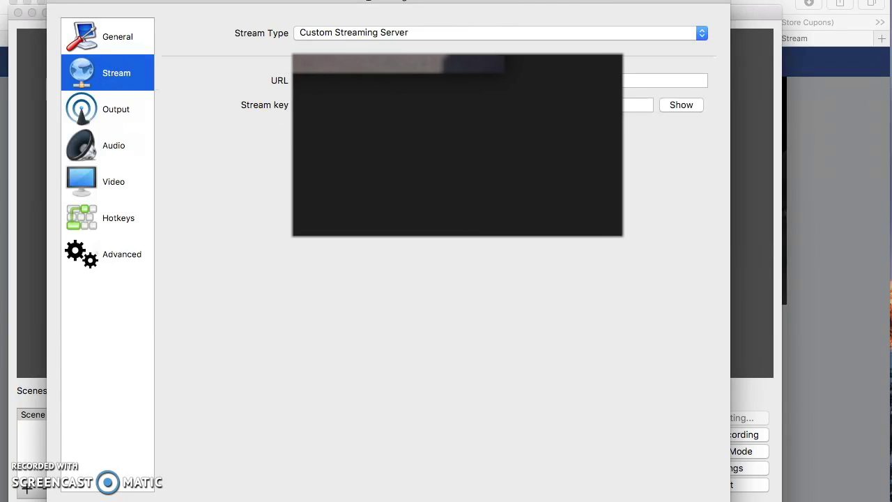
key("Tab")
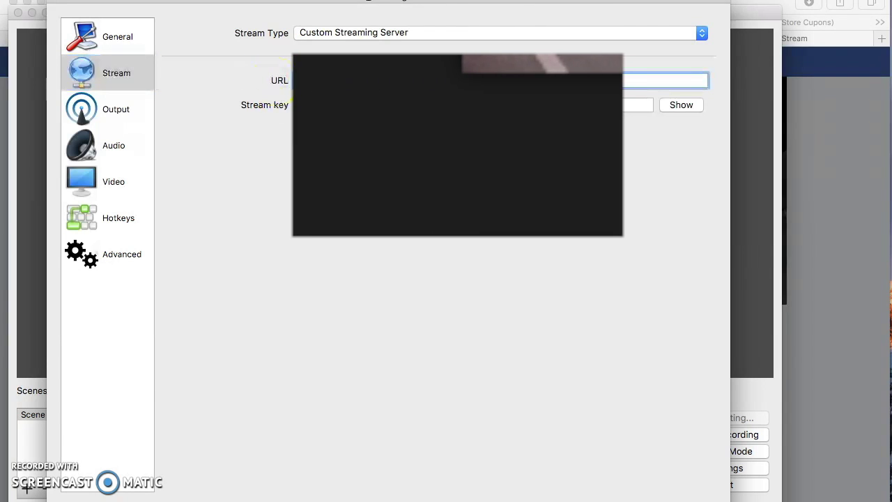
left_click(849, 340)
left_click(535, 387)
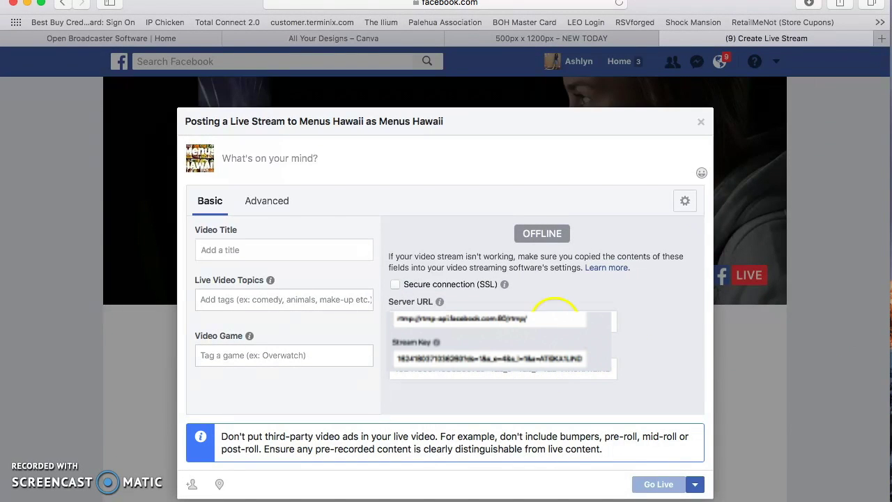
Replace the OBS Stream key with Facebook's copied key and save the settings.
left_click(757, 472)
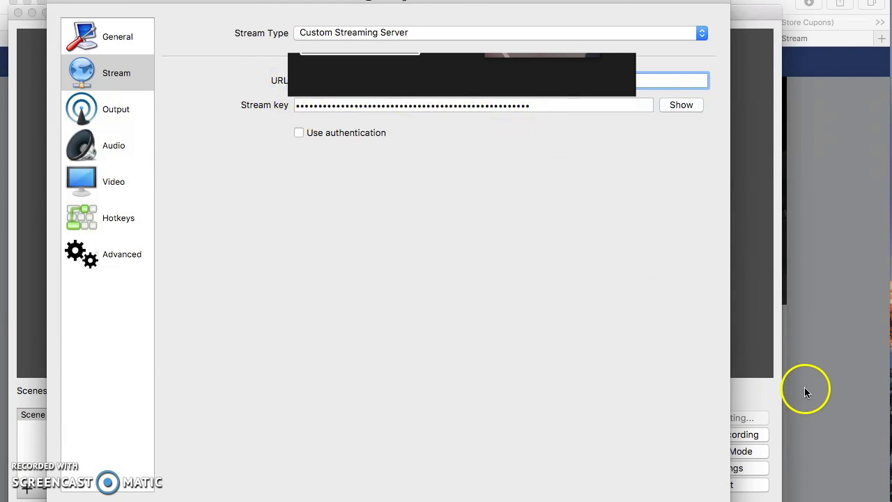
left_click(825, 401)
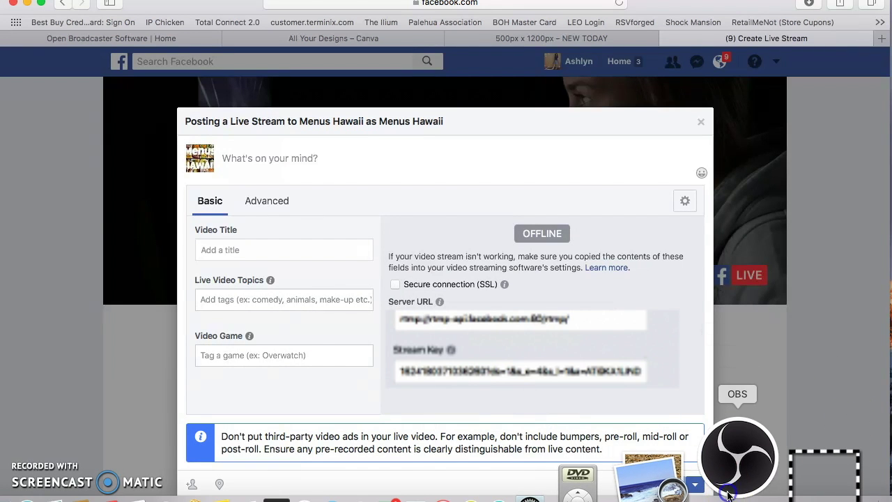
left_click(727, 495)
left_click(491, 284)
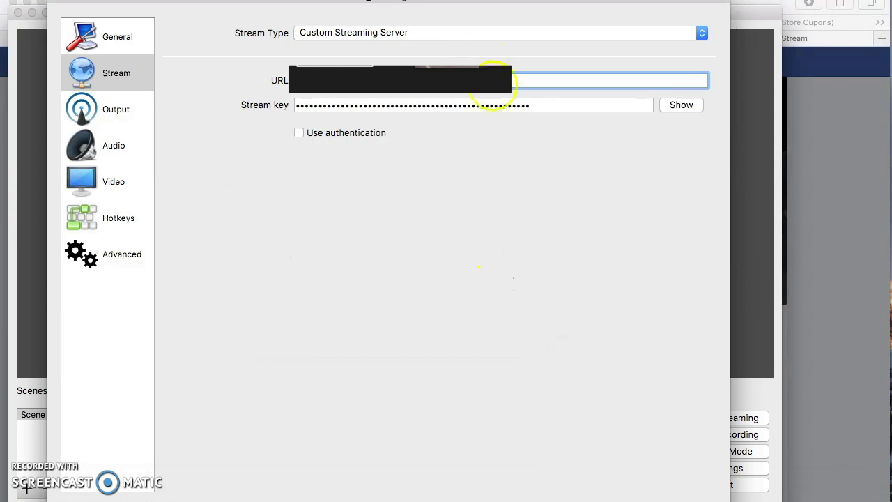
left_click_drag(544, 105, 290, 100)
key("super+v")
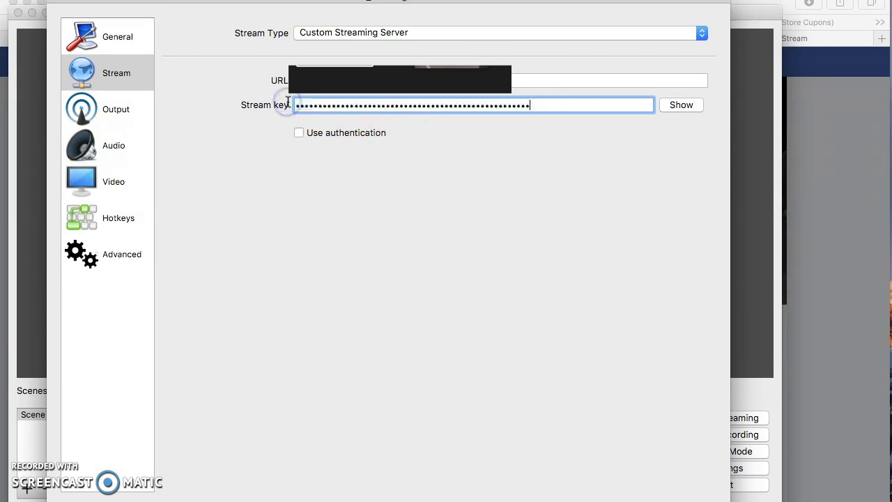
key("Return")
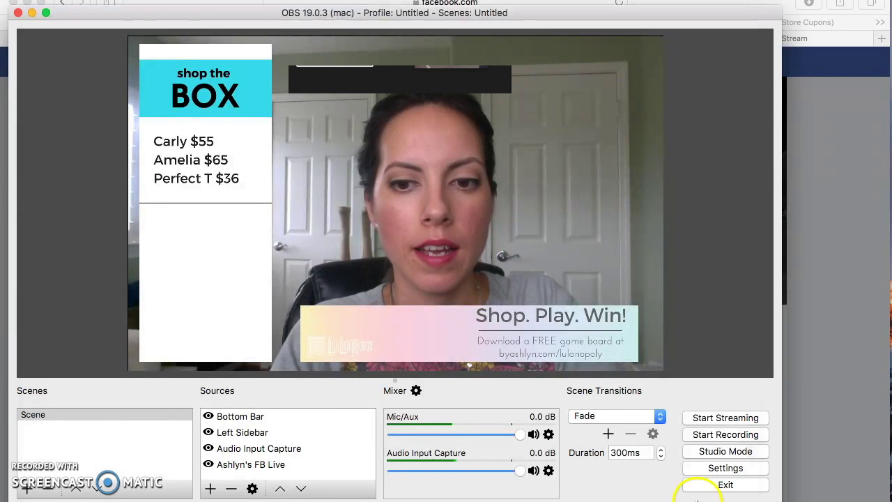
Start streaming from OBS and return to Facebook's Menus Hawaii live setup.
left_click(722, 420)
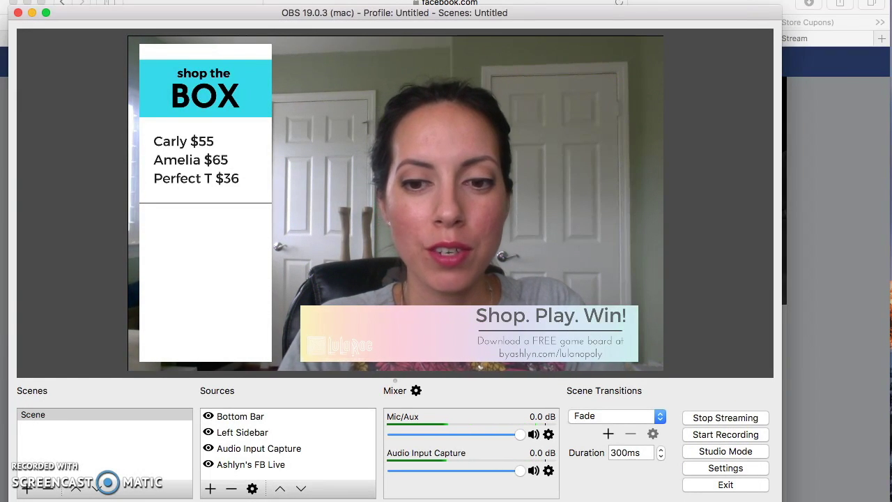
left_click(767, 451)
left_click(837, 125)
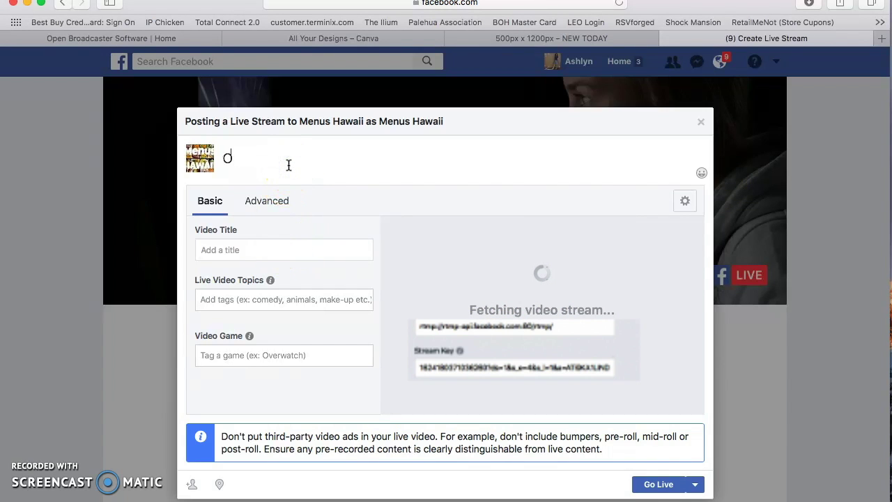
Enter 'Overlay tutorial' as the post text and 'overlay tutorial' as the video title.
type("verlya")
key("BackSpace")
key("BackSpace")
type("ay")
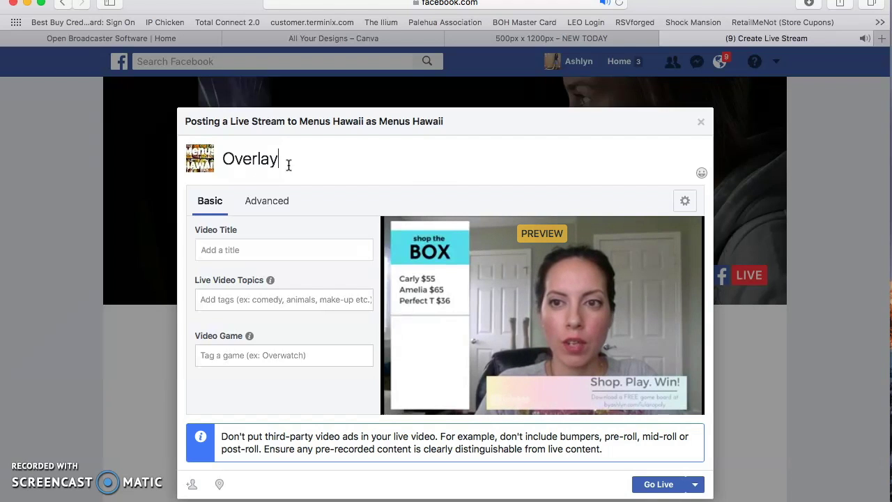
key("XF86AudioMute")
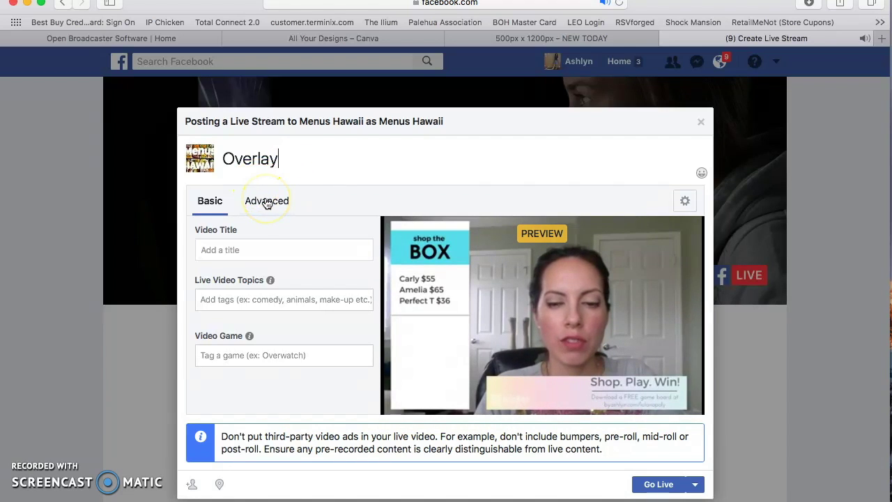
type("torial")
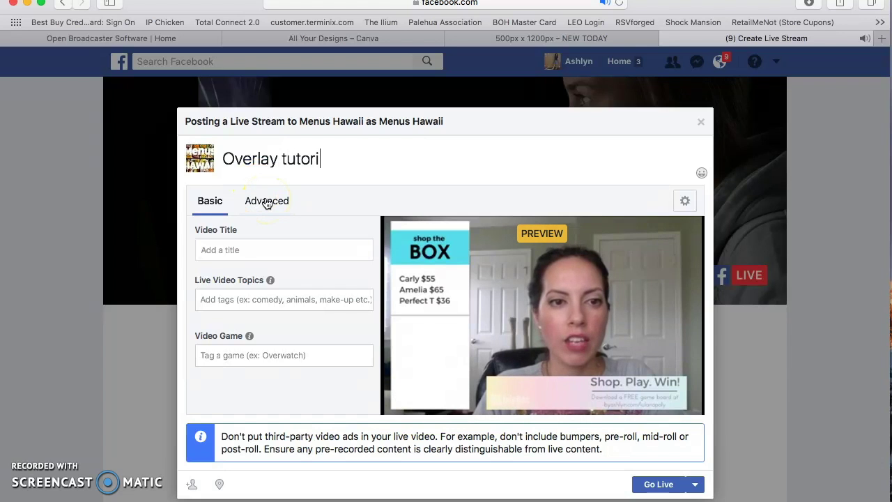
left_click(285, 245)
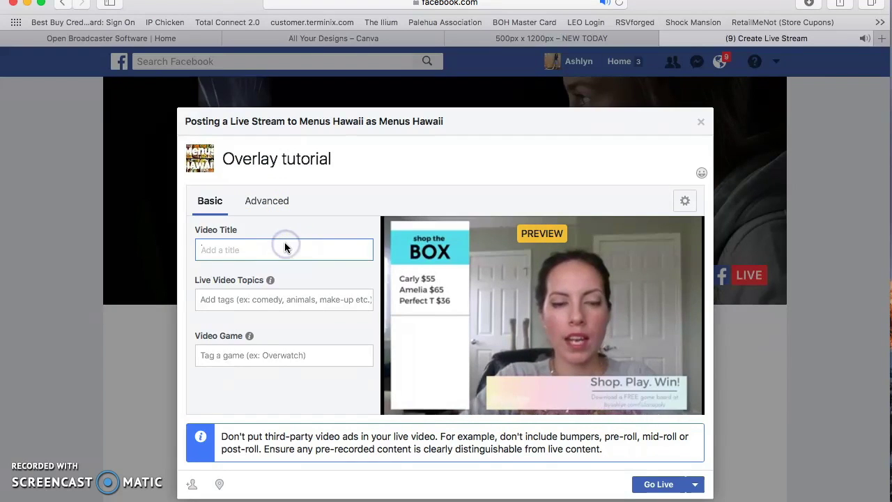
type("overlay tutor")
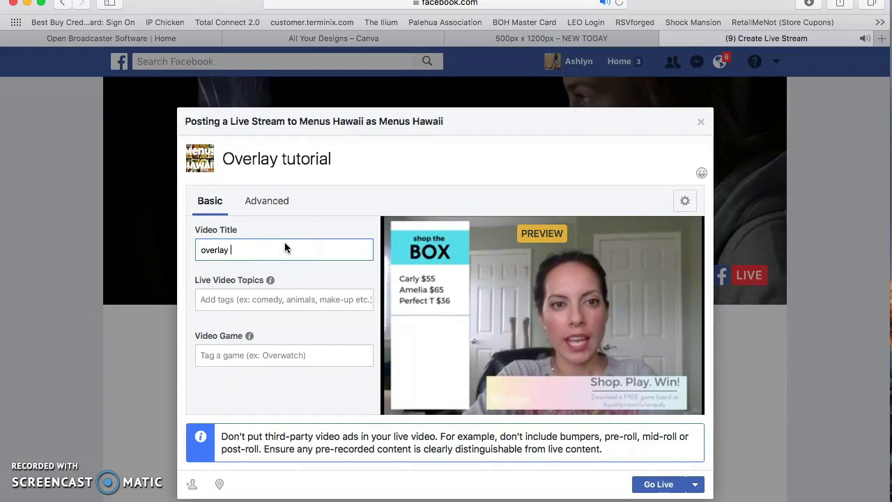
type("ial")
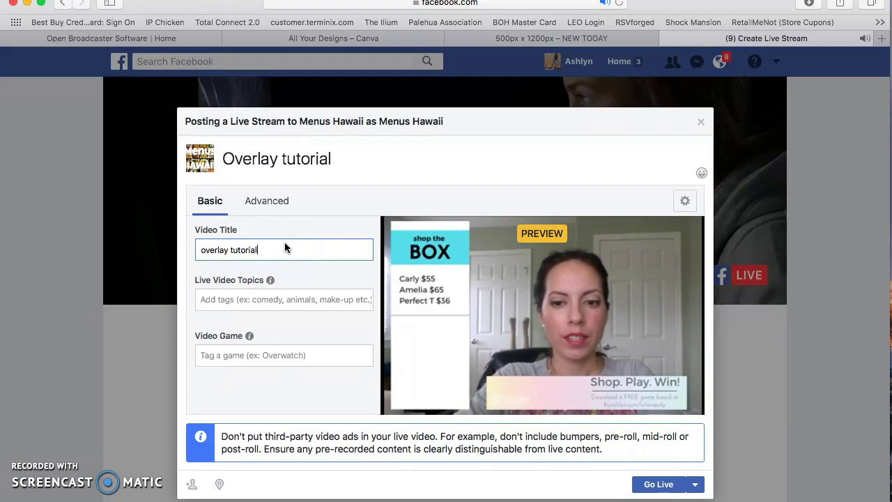
Go live with the overlay tutorial stream on the Menus Hawaii page.
left_click(660, 486)
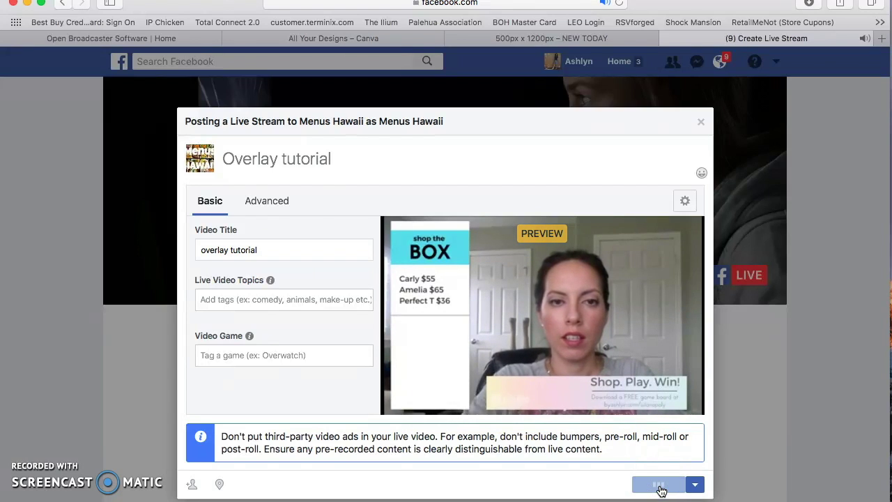